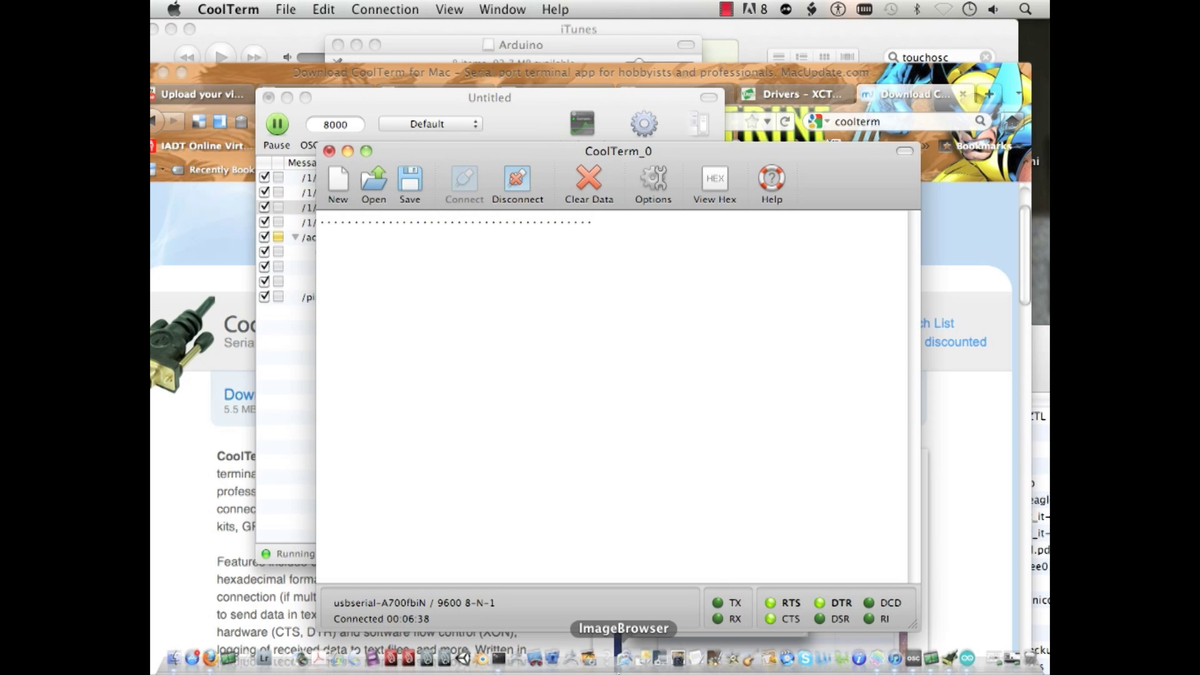
Replace the old resolution notes in TextEdit with 'Cool term' and move the notes window lower.
left_click(696, 659)
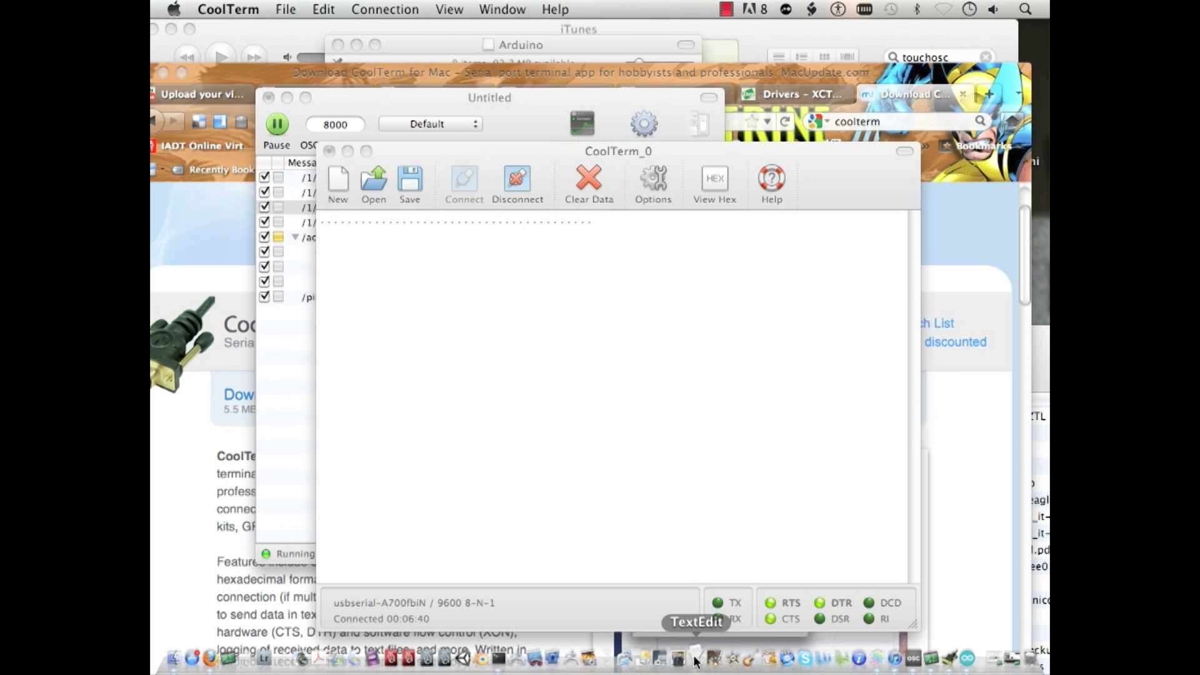
left_click_drag(309, 142, 232, 100)
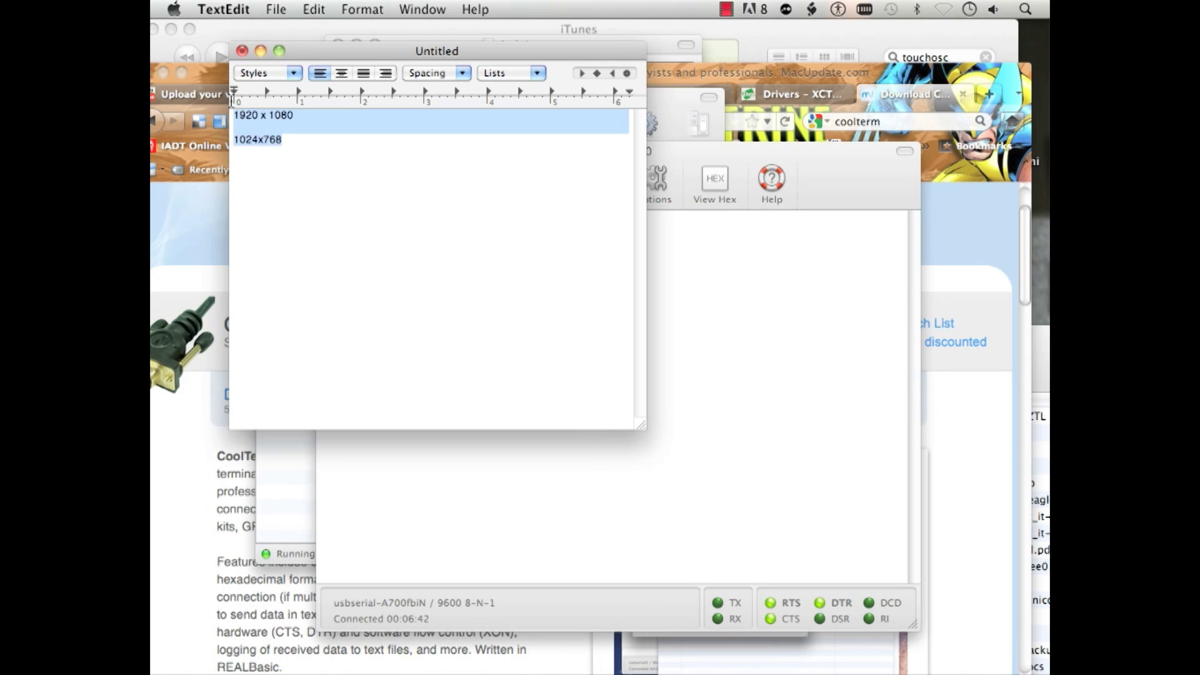
key("BackSpace")
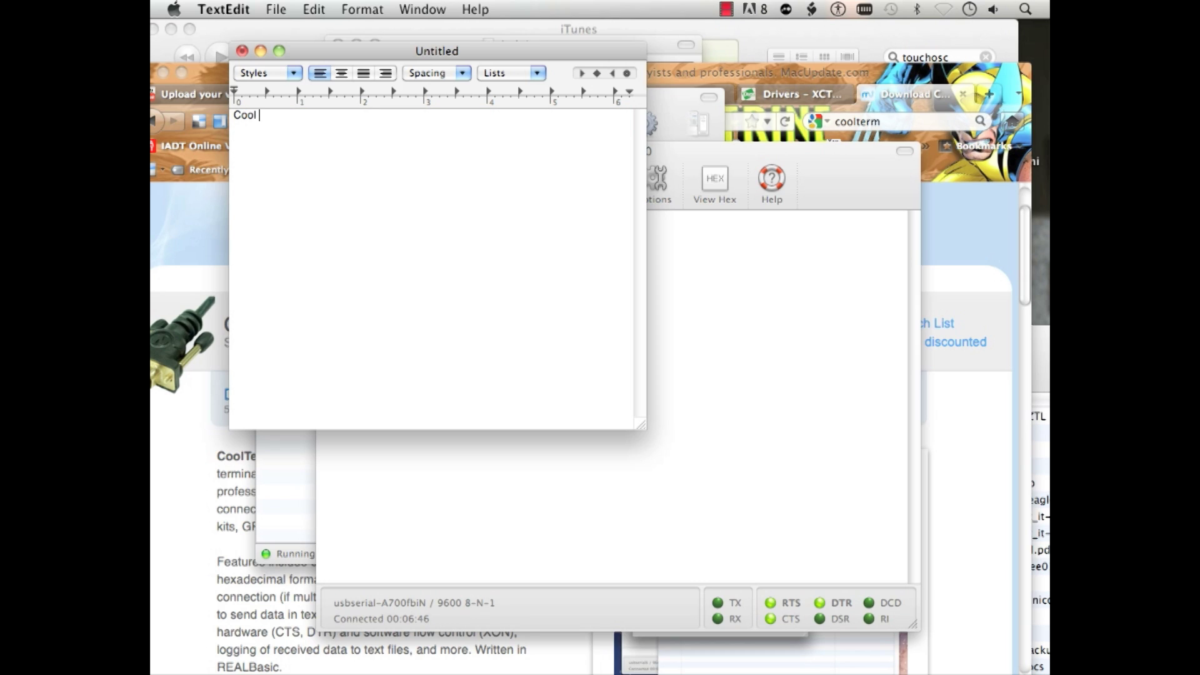
type("Cool term")
left_click_drag(303, 50, 452, 349)
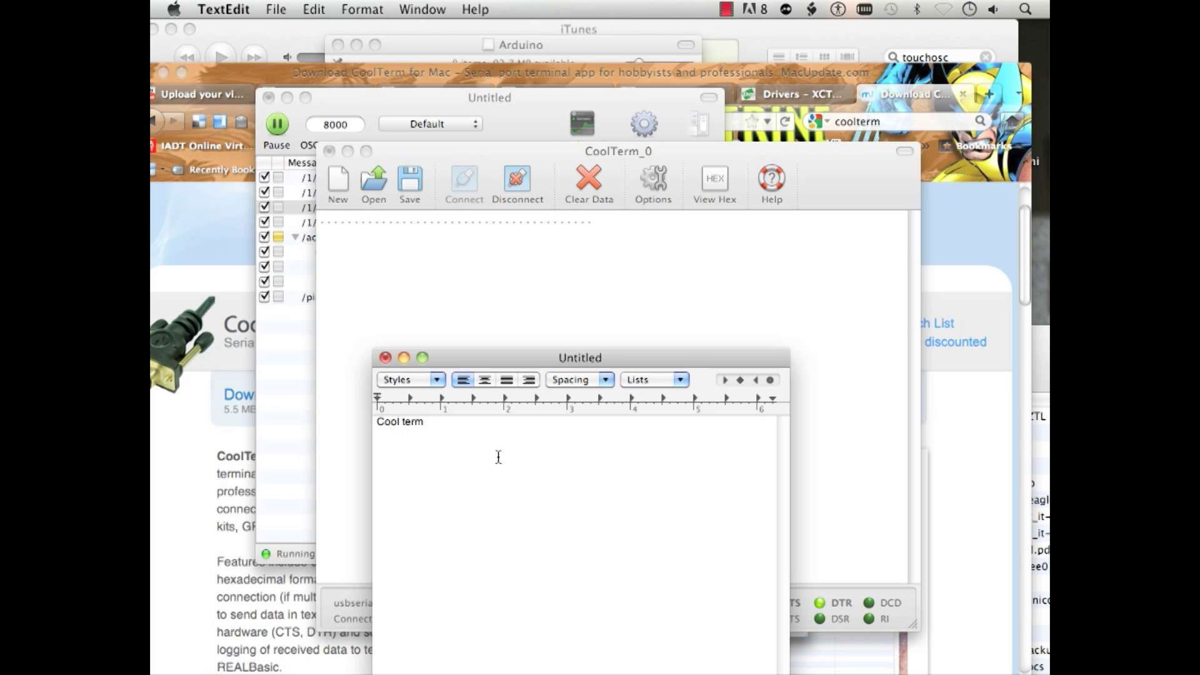
key("Return")
left_click(527, 100)
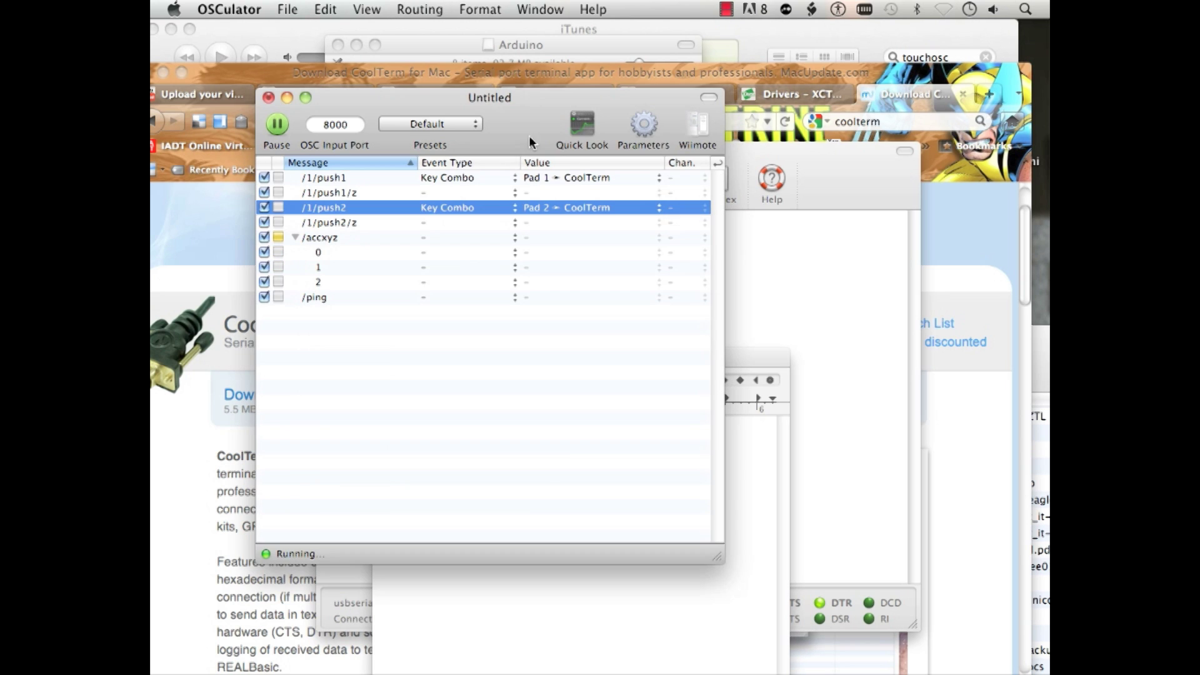
Add 'OSCulator' as the second line of the notes list.
left_click(516, 589)
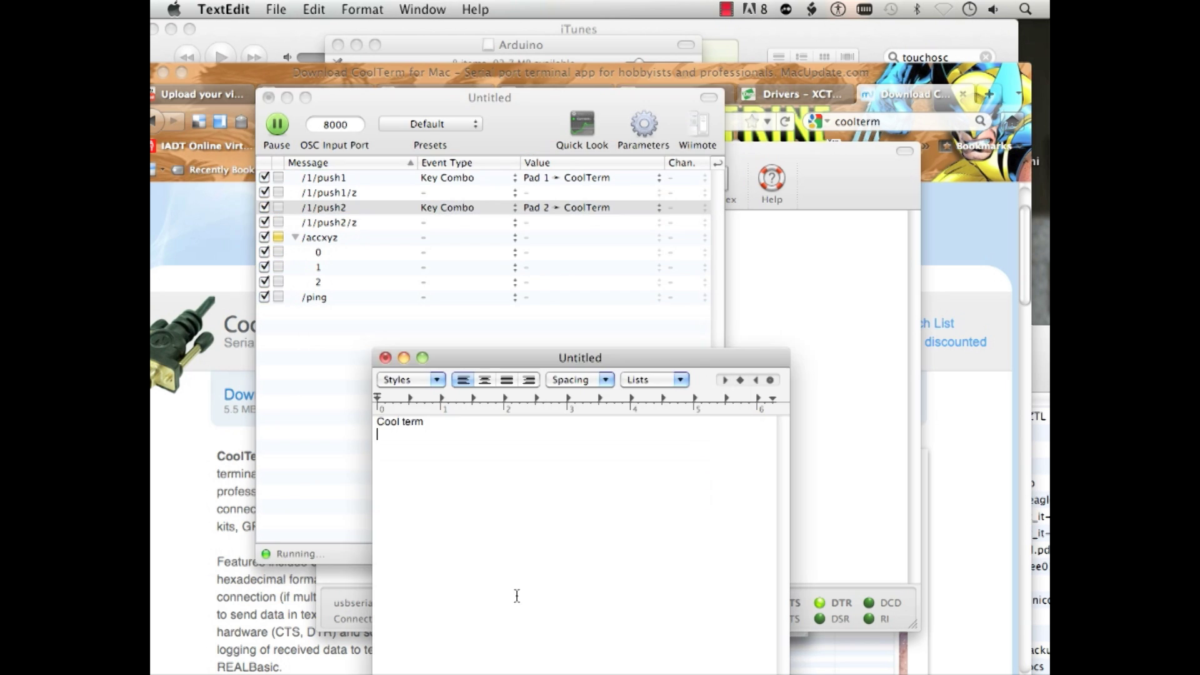
left_click(552, 92)
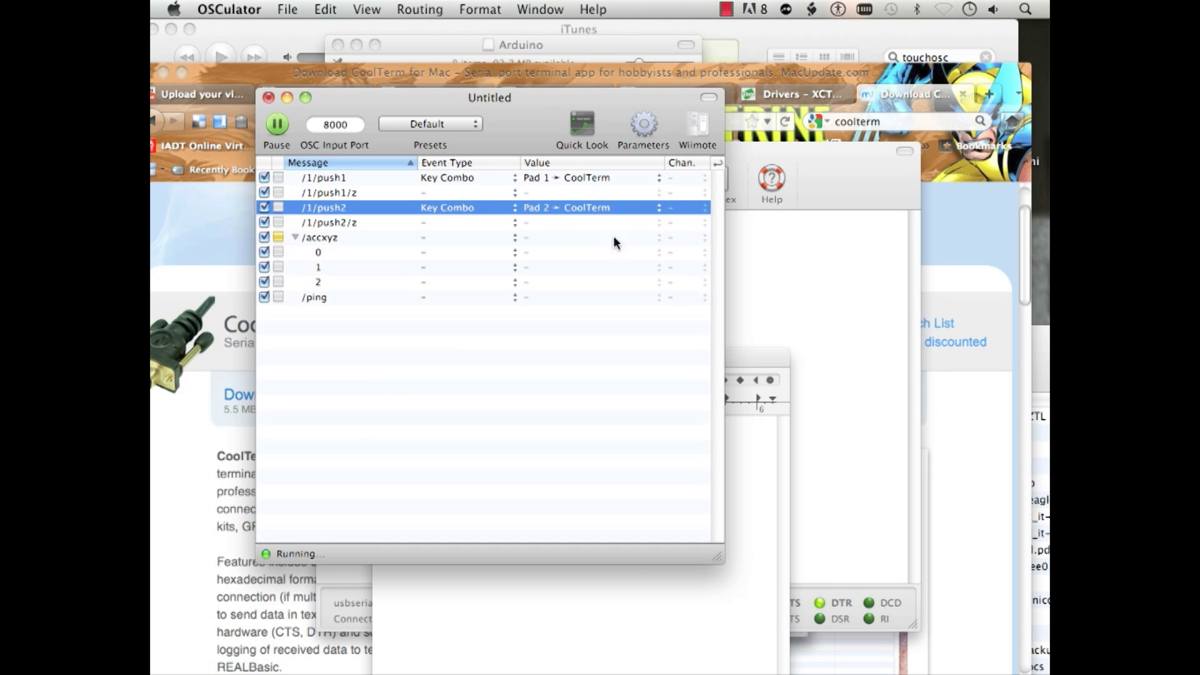
left_click(620, 570)
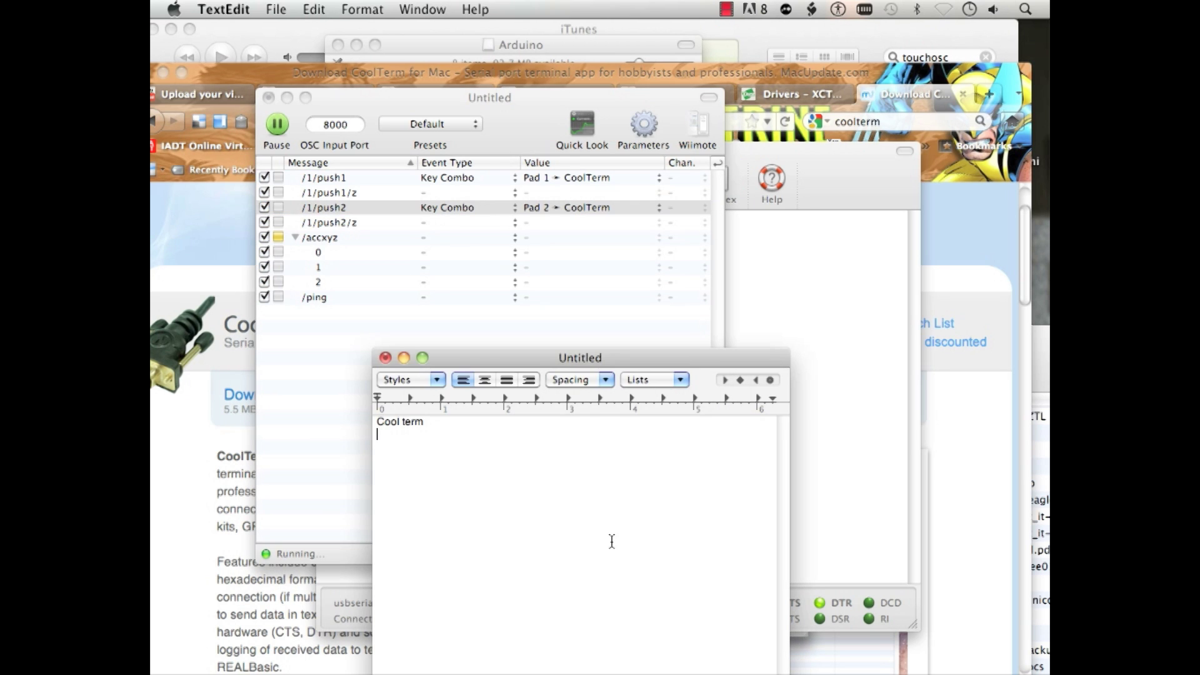
type("OSCulator")
Enlarge the font of both list lines by two size steps.
left_click_drag(460, 442, 348, 416)
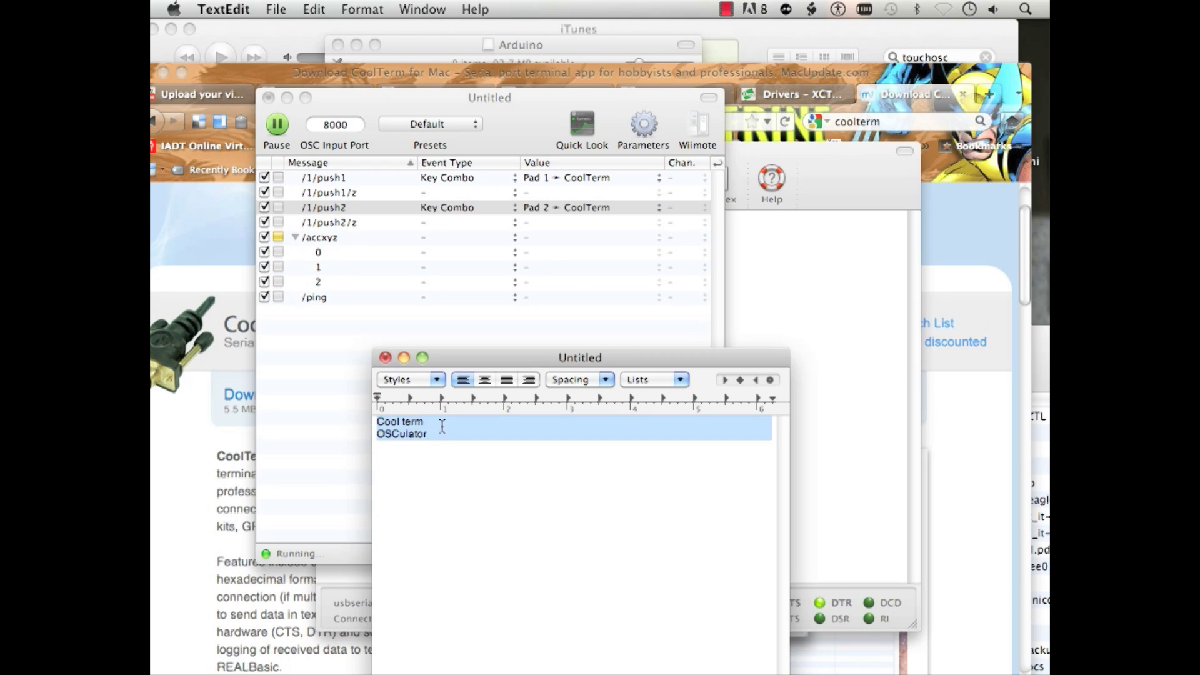
key("super+plus")
key("super+plus")
key("super+plus")
key("super+plus")
key("super+plus")
key("super+plus")
key("super+plus")
key("super+plus")
key("super+plus")
key("super+plus")
key("super+plus")
key("super+plus")
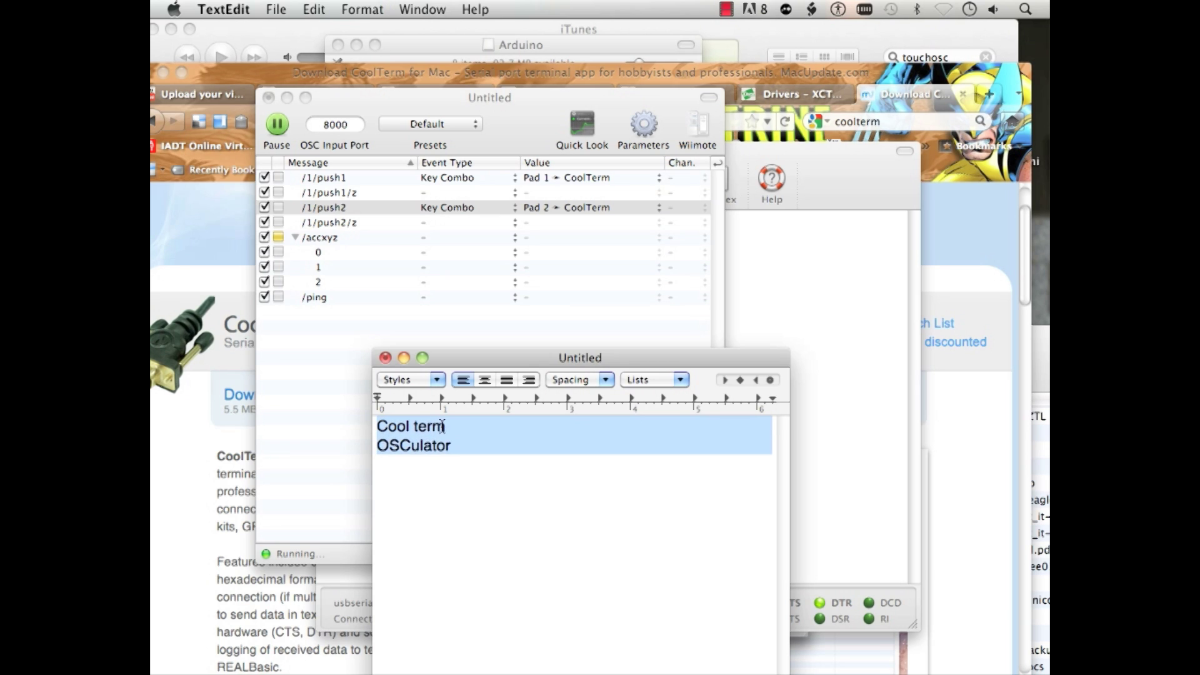
key("super+plus")
key("super+plus")
key("super+plus")
key("super+plus")
key("super+plus")
key("super+plus")
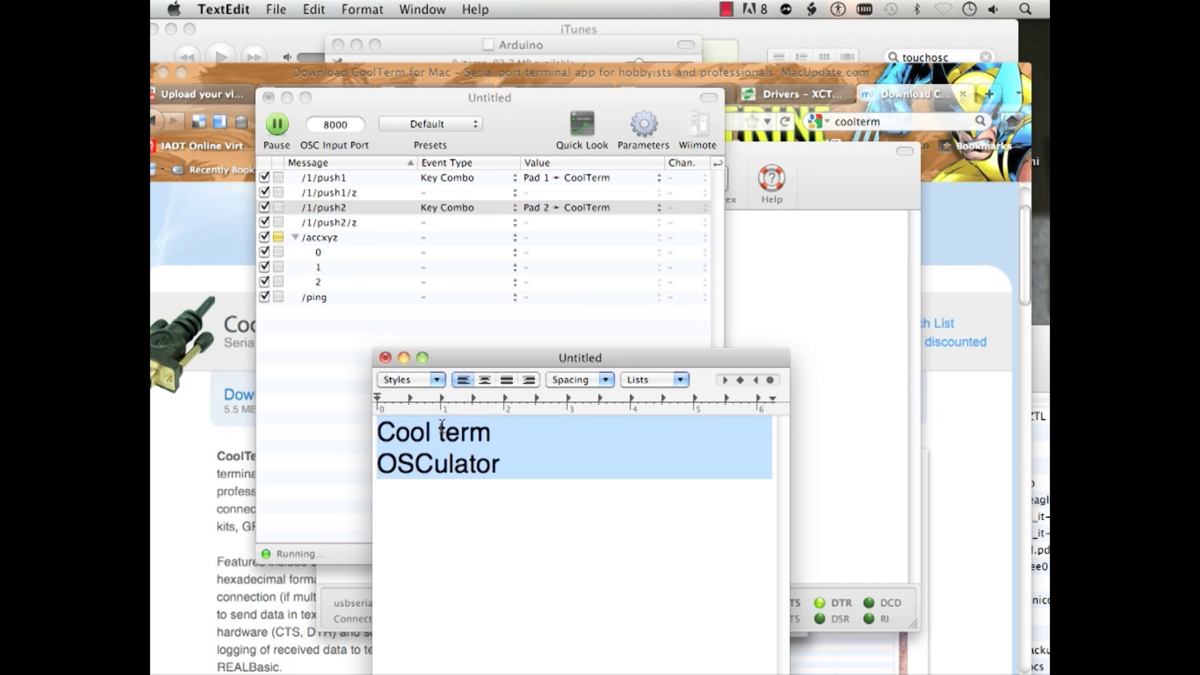
left_click(528, 473)
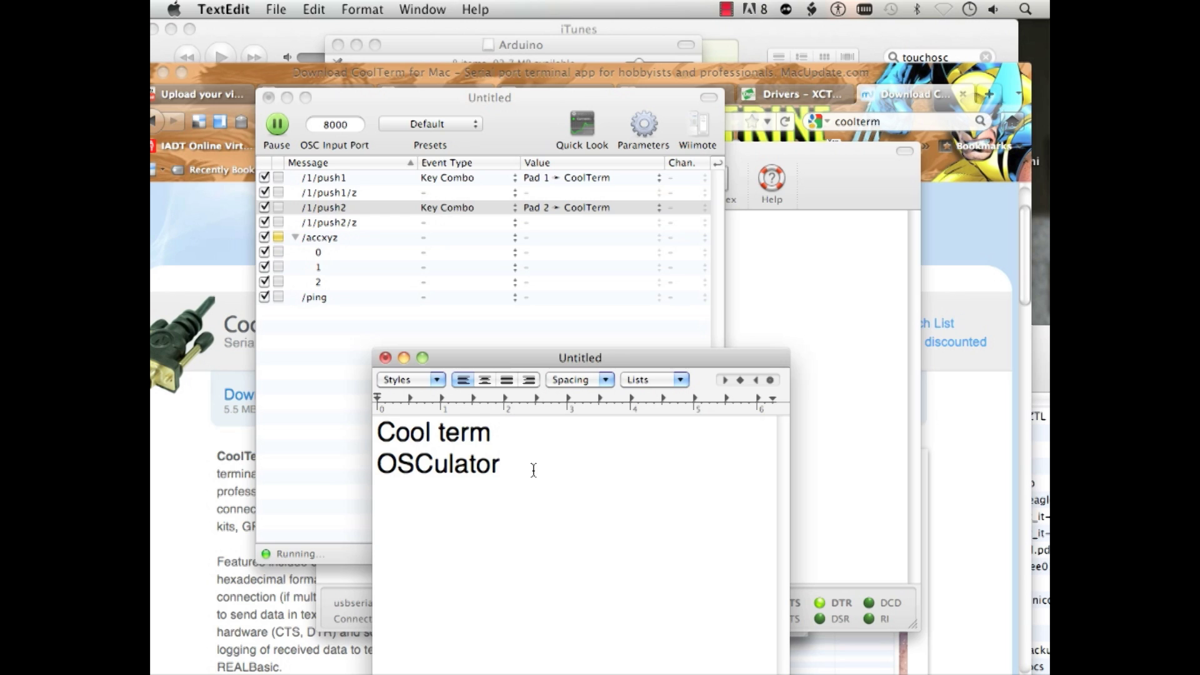
Add 'touchOSC editor', 'touchOSC on iphone' and 'Ardruino' as separate new lines.
key("Return")
type("tou")
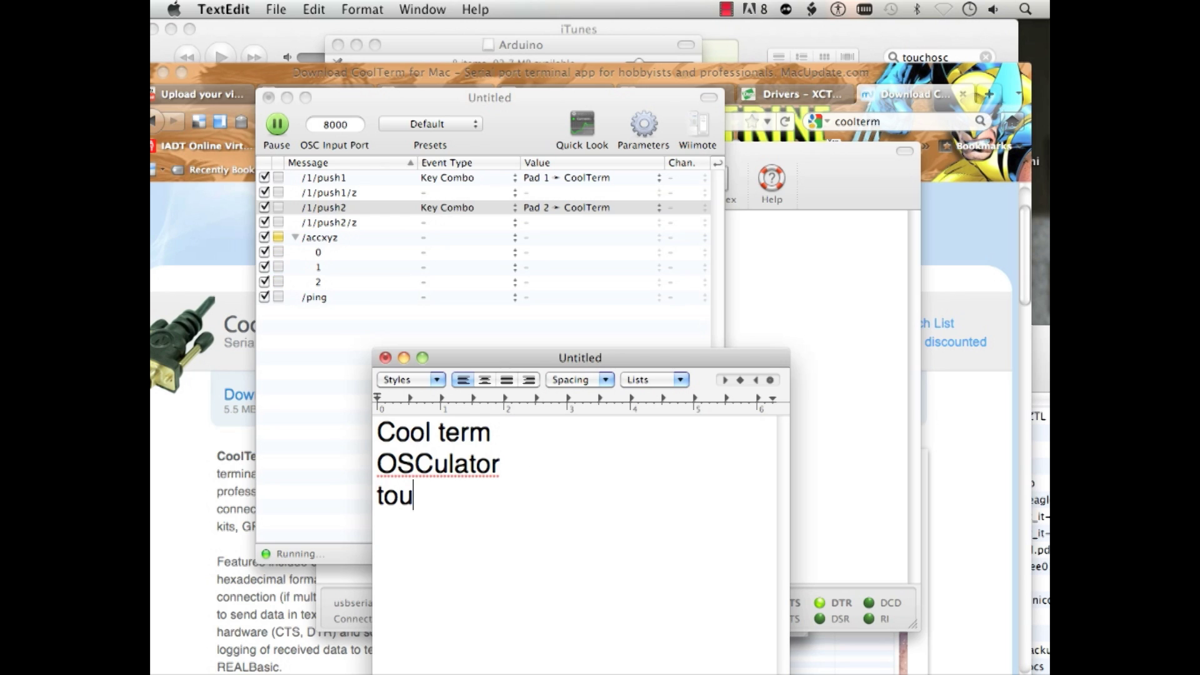
type("chOSC ")
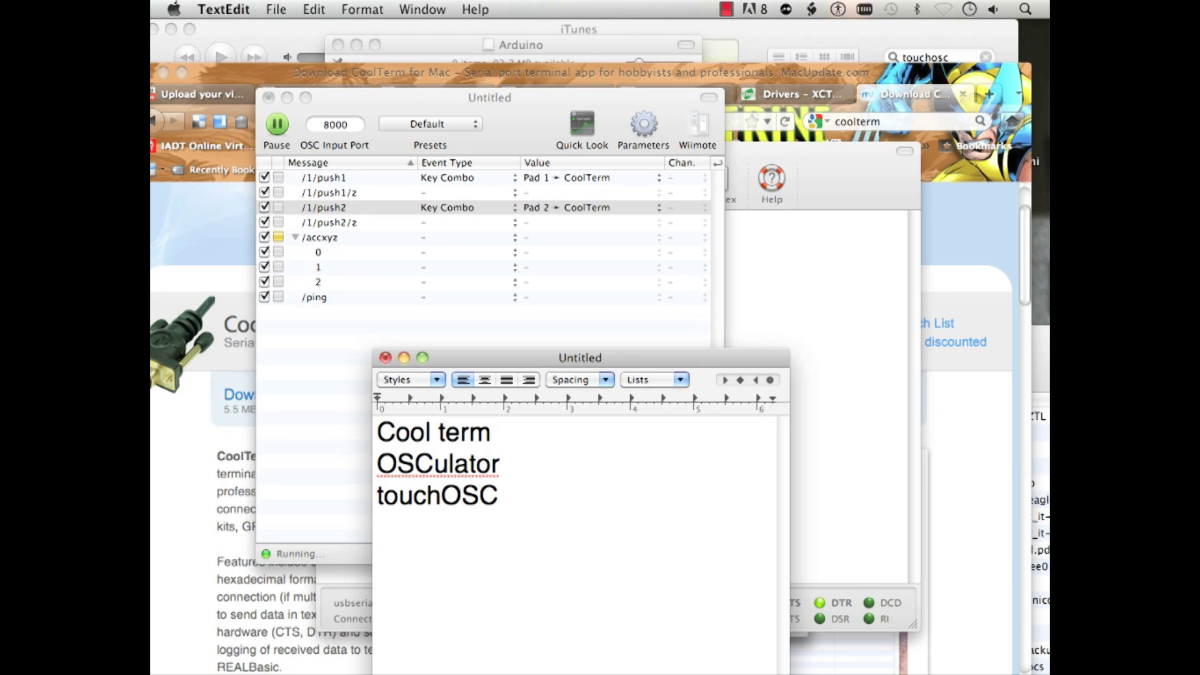
type("editor")
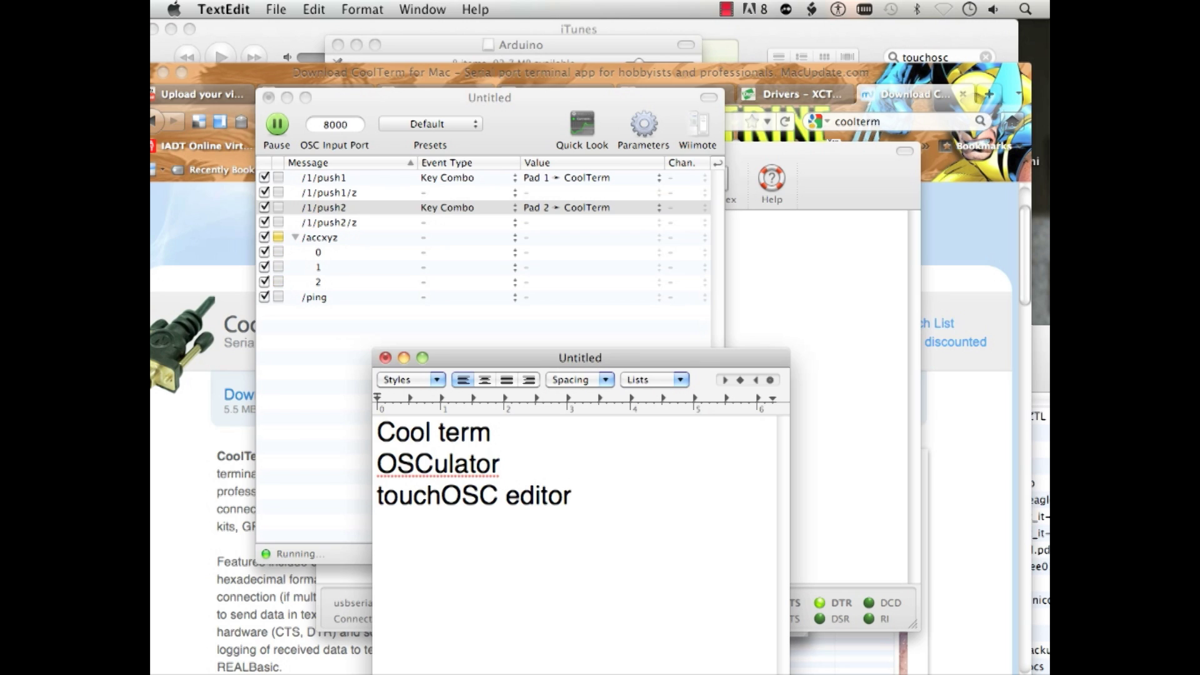
key("Return")
type("touchOS")
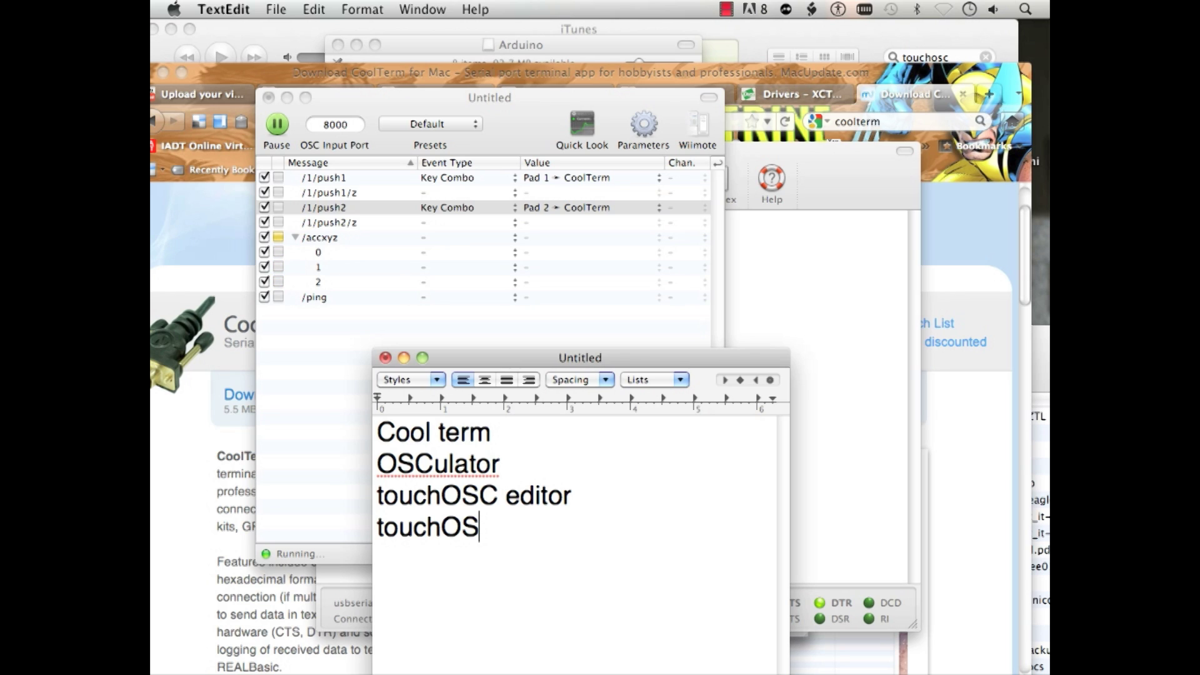
type("C")
type("on iph")
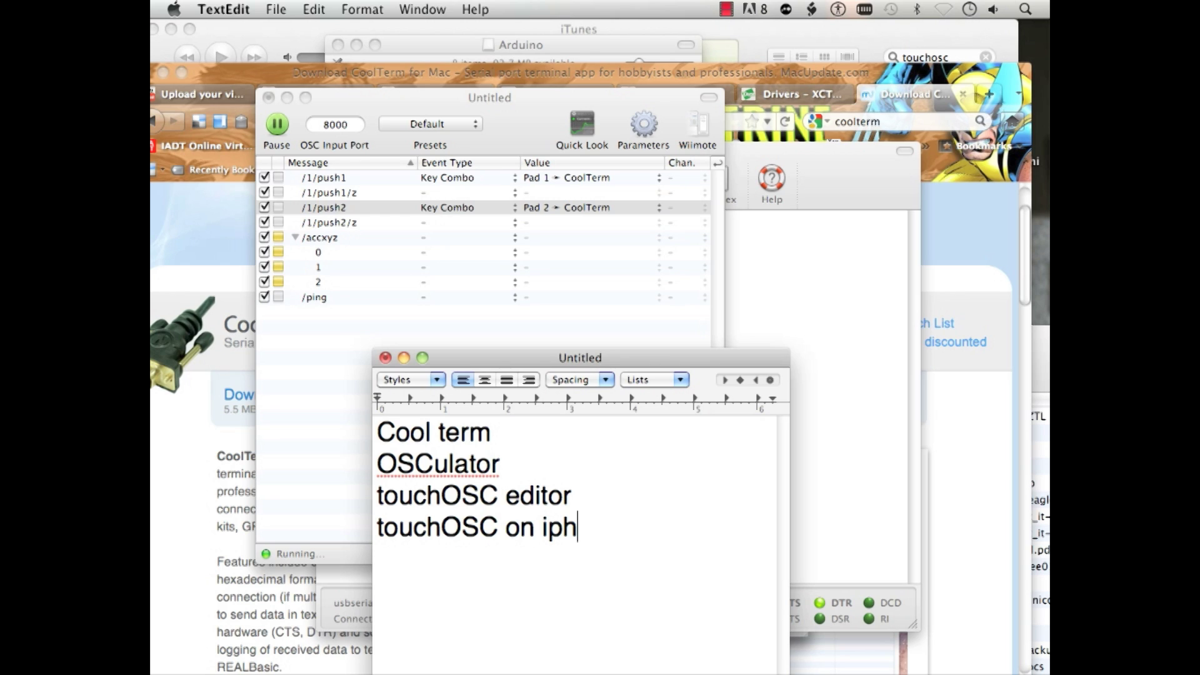
type("one")
key("Return")
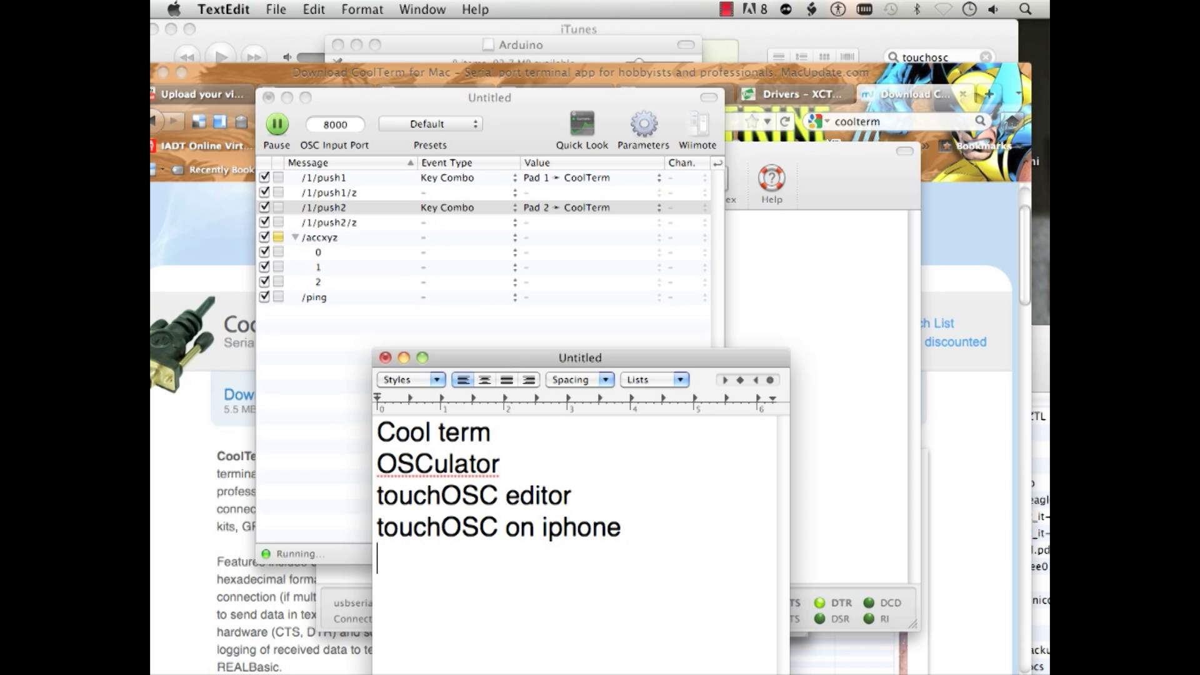
type("Ardrino")
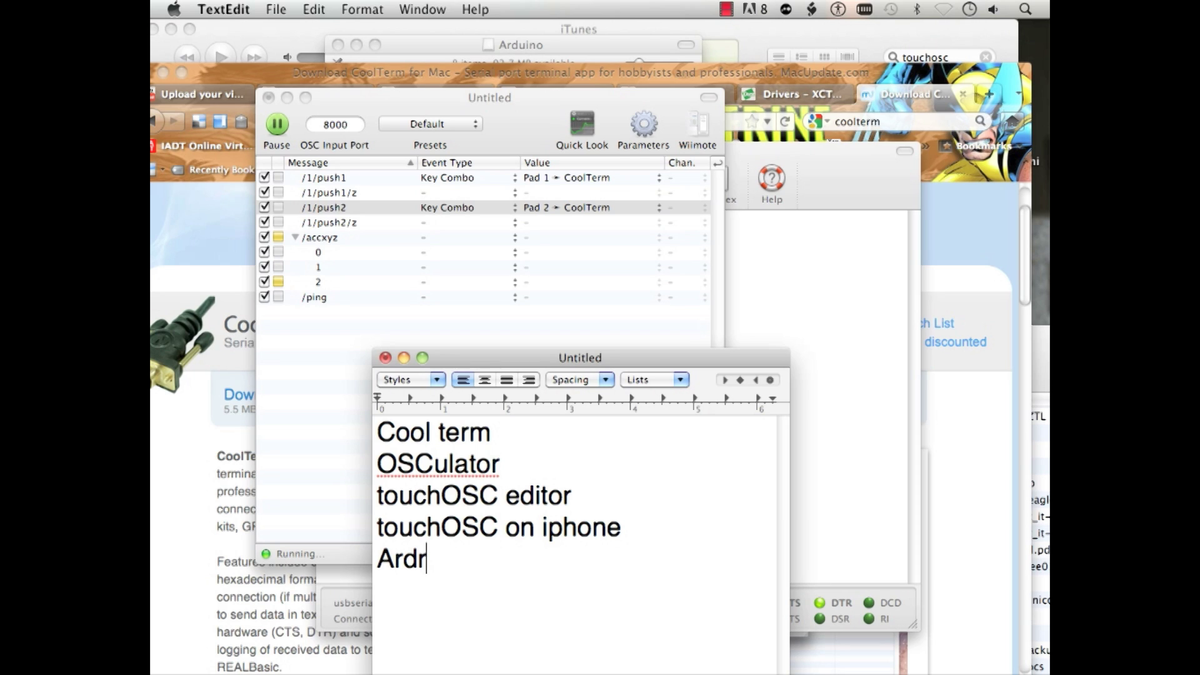
type("o")
key("Return")
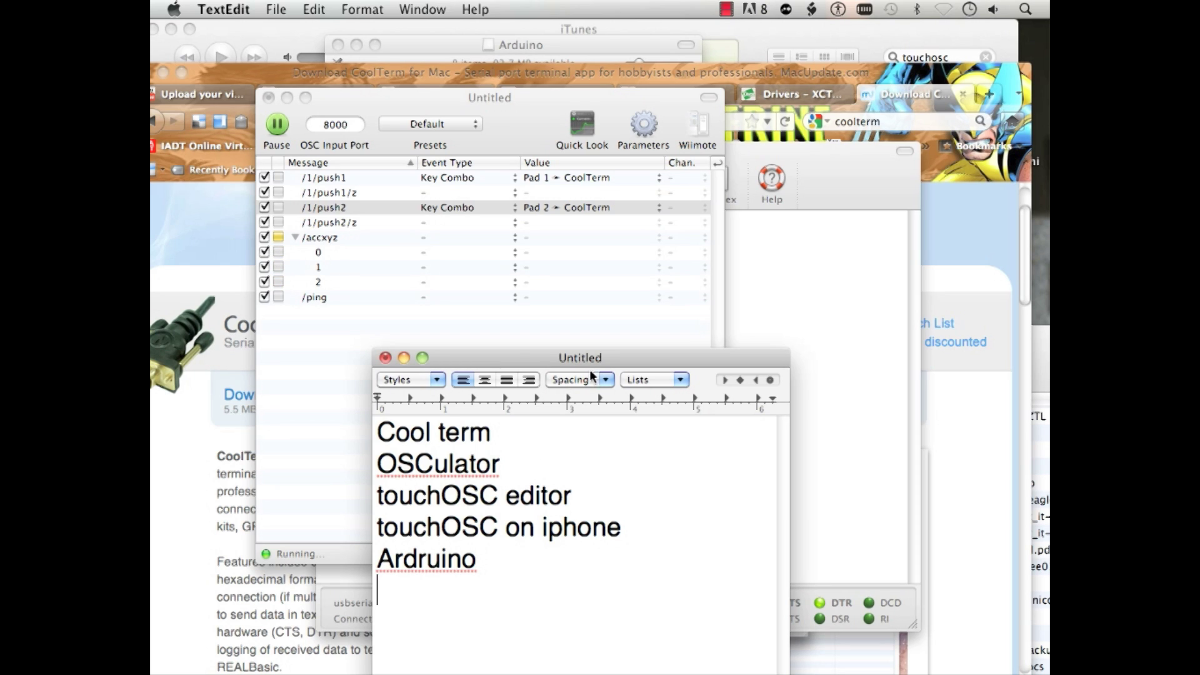
left_click(708, 75)
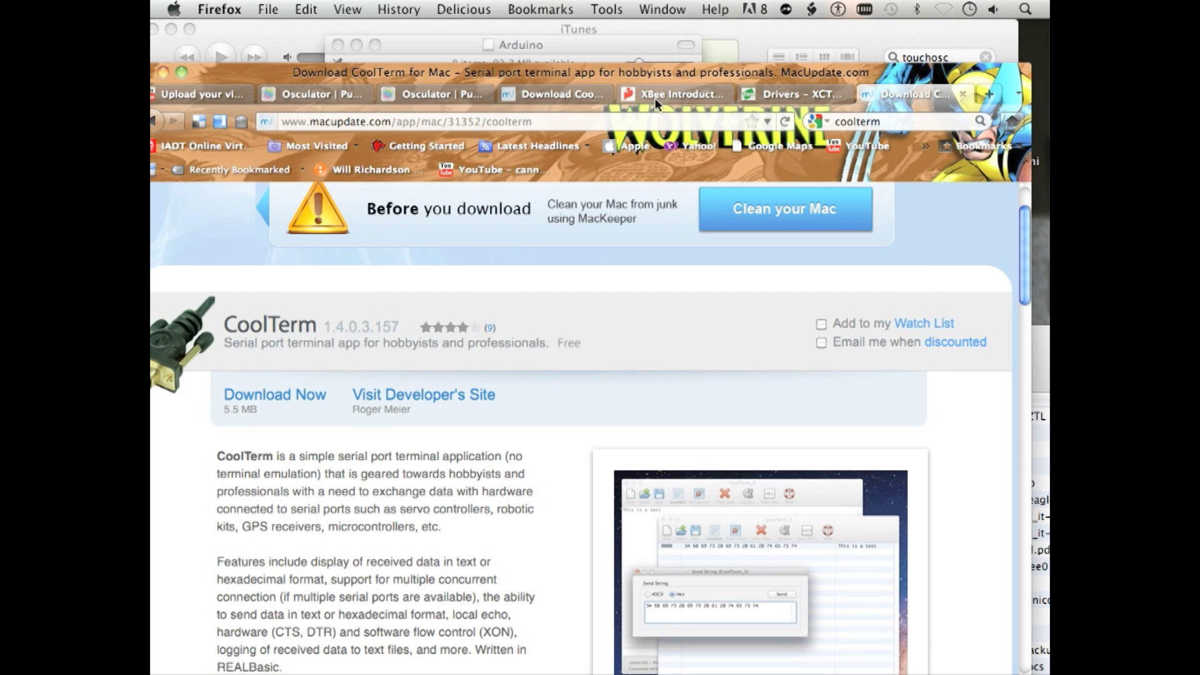
Search for Arduino and open the arduino.cc Software page at its Mac OS X download.
left_click(867, 122)
type("ard")
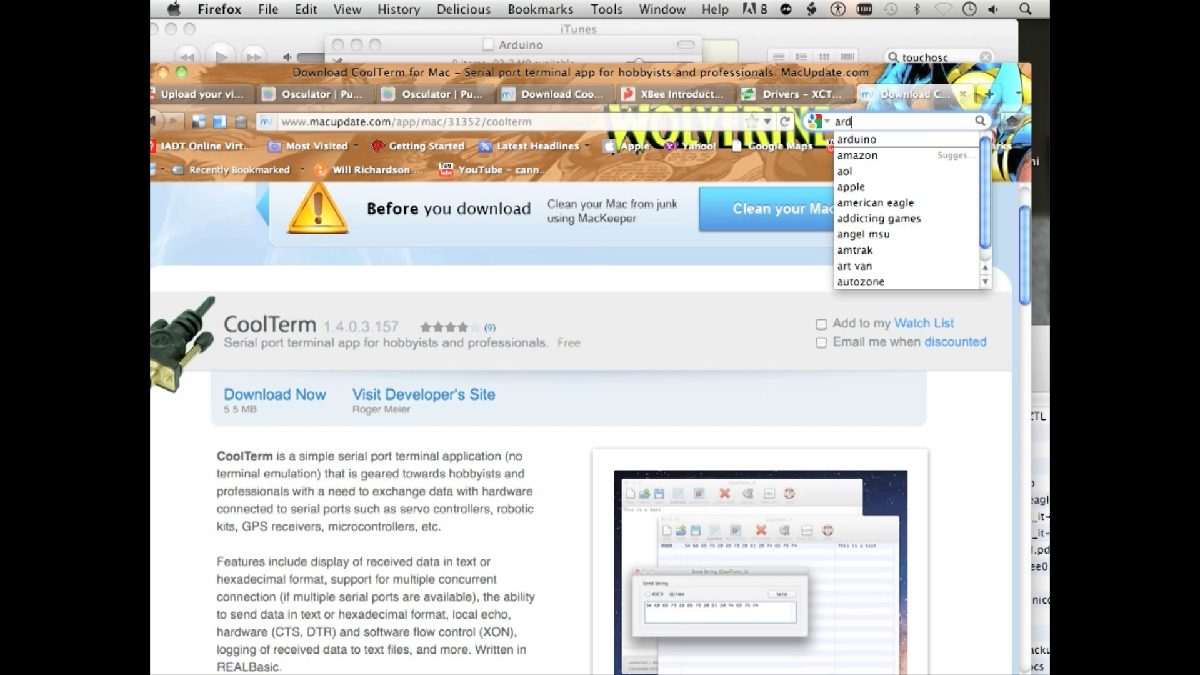
type("ruino")
key("Return")
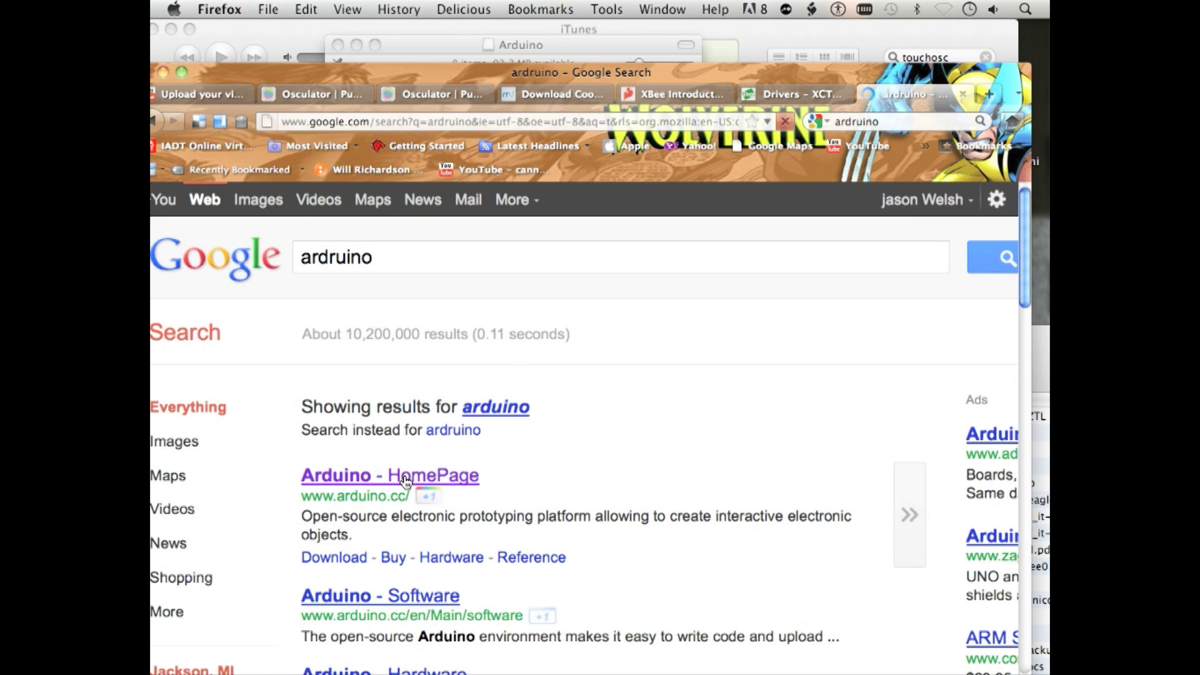
left_click(405, 478)
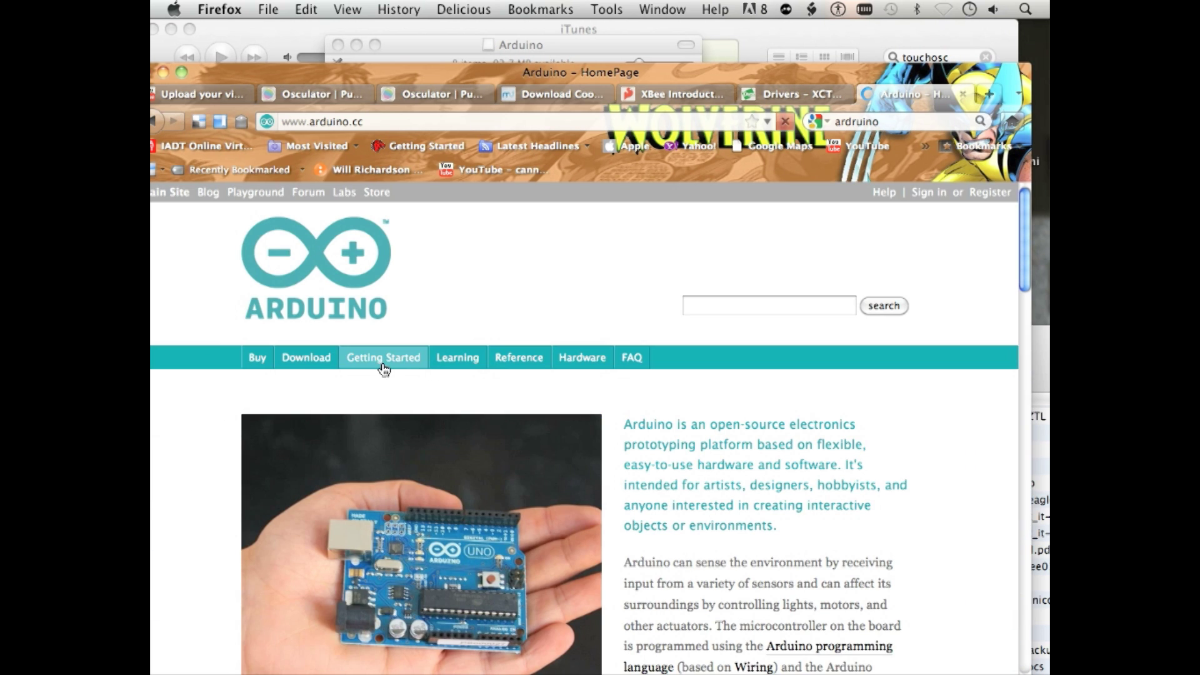
left_click(323, 362)
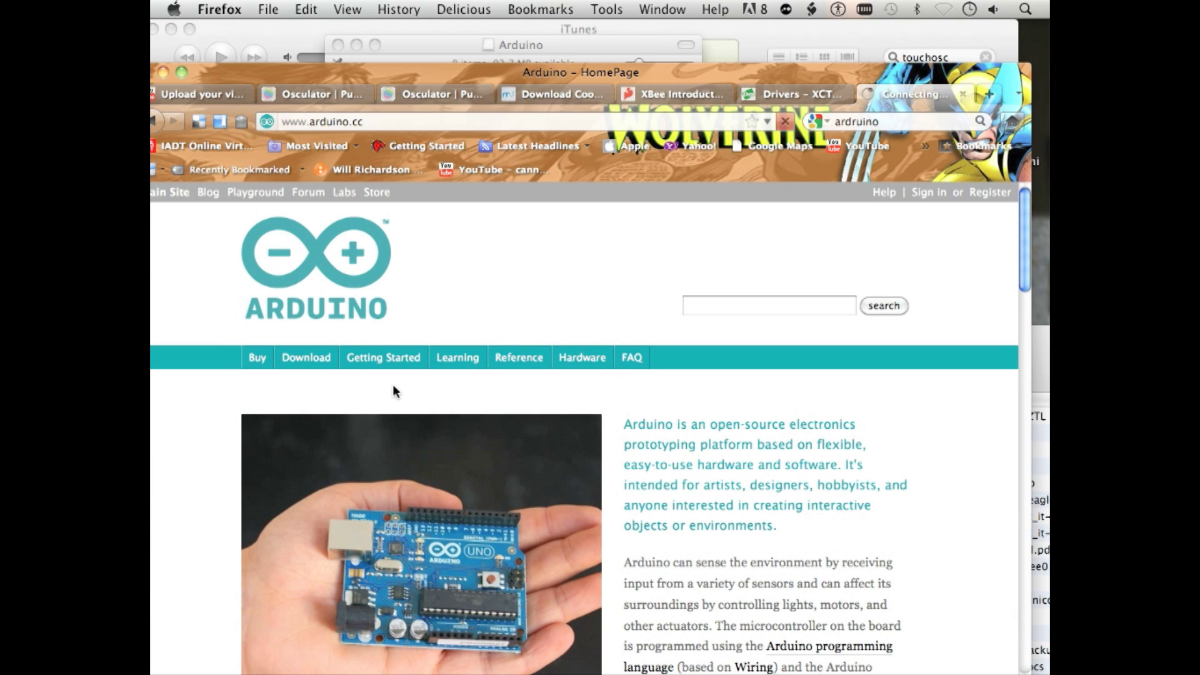
scroll(400, 385, "down", 10)
scroll(401, 387, "up", 4)
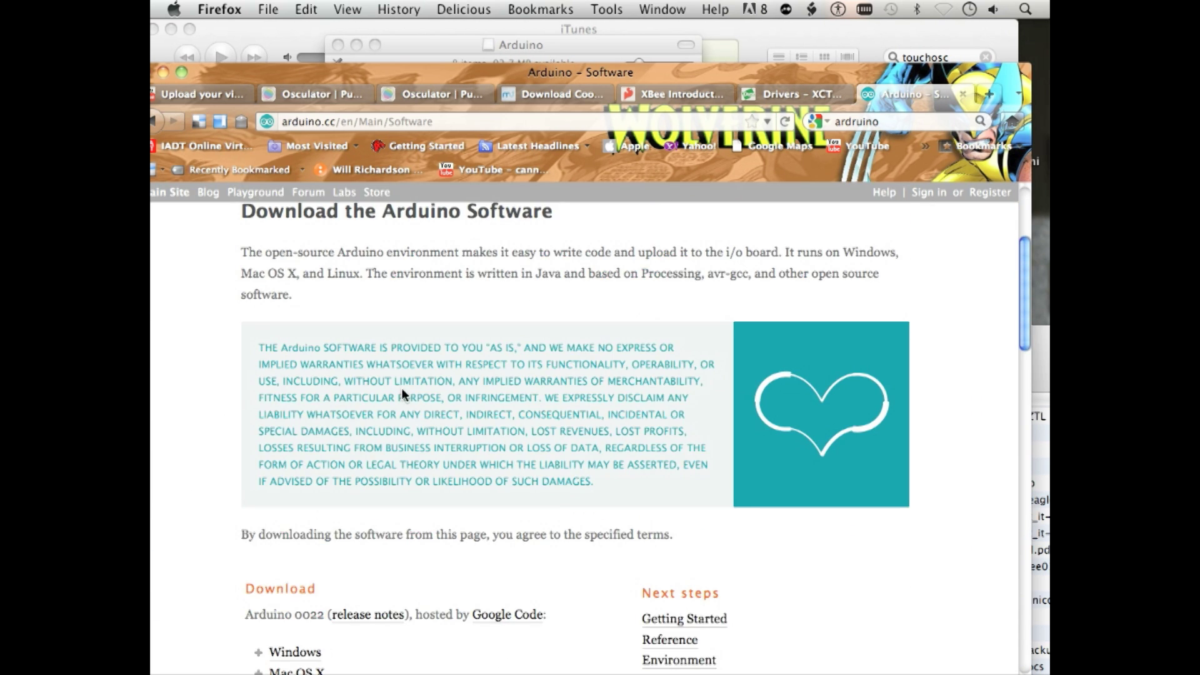
scroll(401, 387, "down", 4)
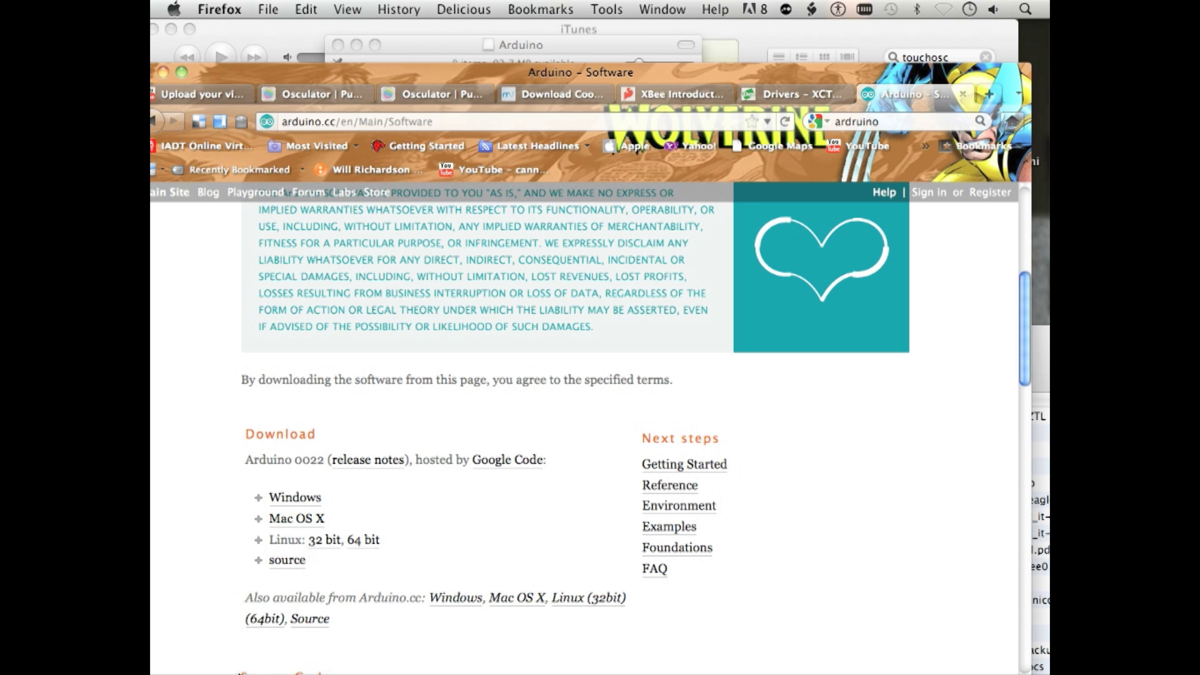
left_click(180, 664)
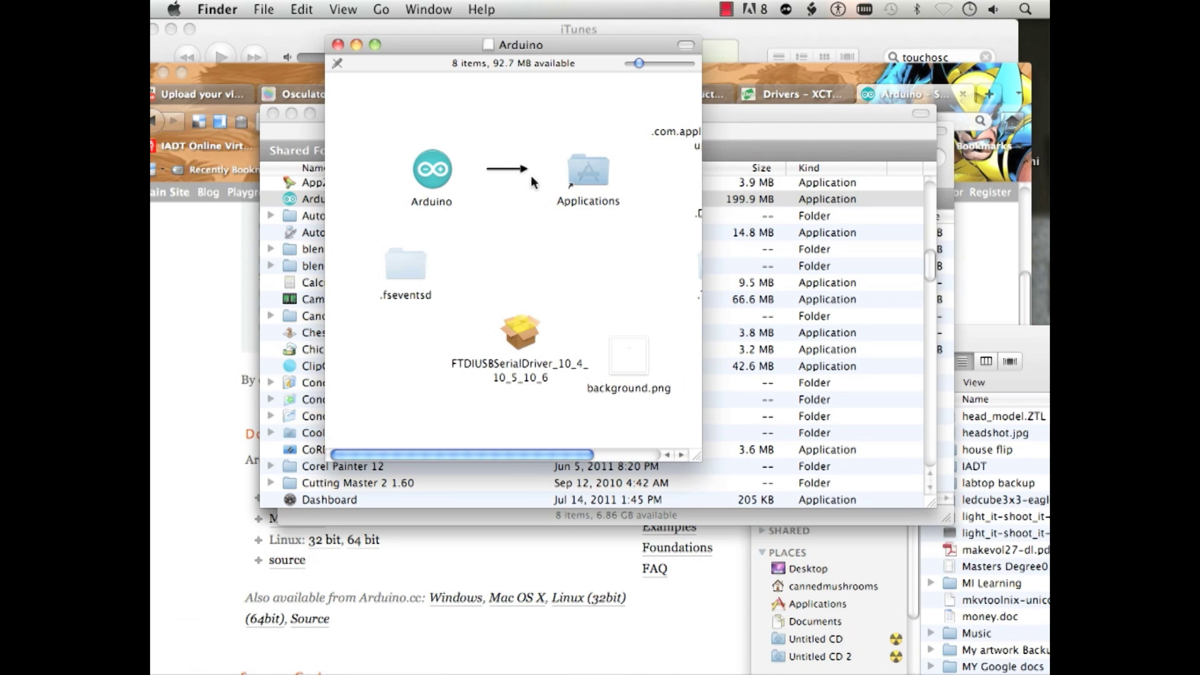
Select the FTDIUSBSerialDriver_10_4_10_5_10_6 installer in the Arduino disk image window.
left_click(440, 178)
left_click_drag(521, 334, 442, 373)
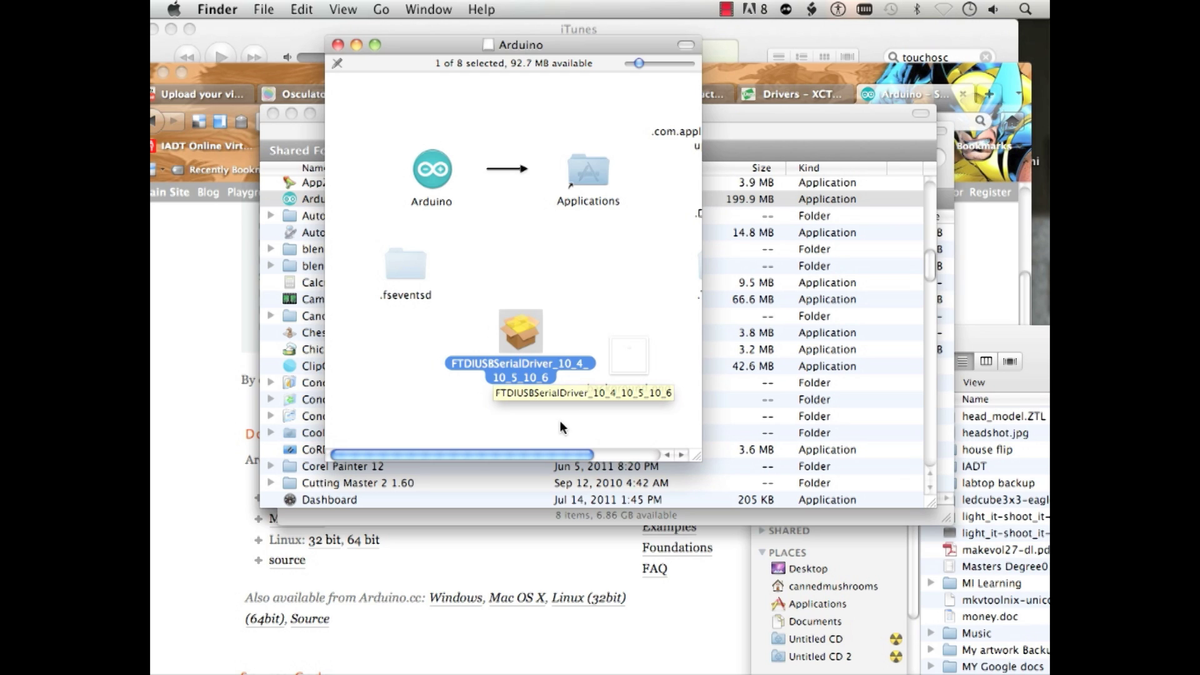
mouse_move(706, 672)
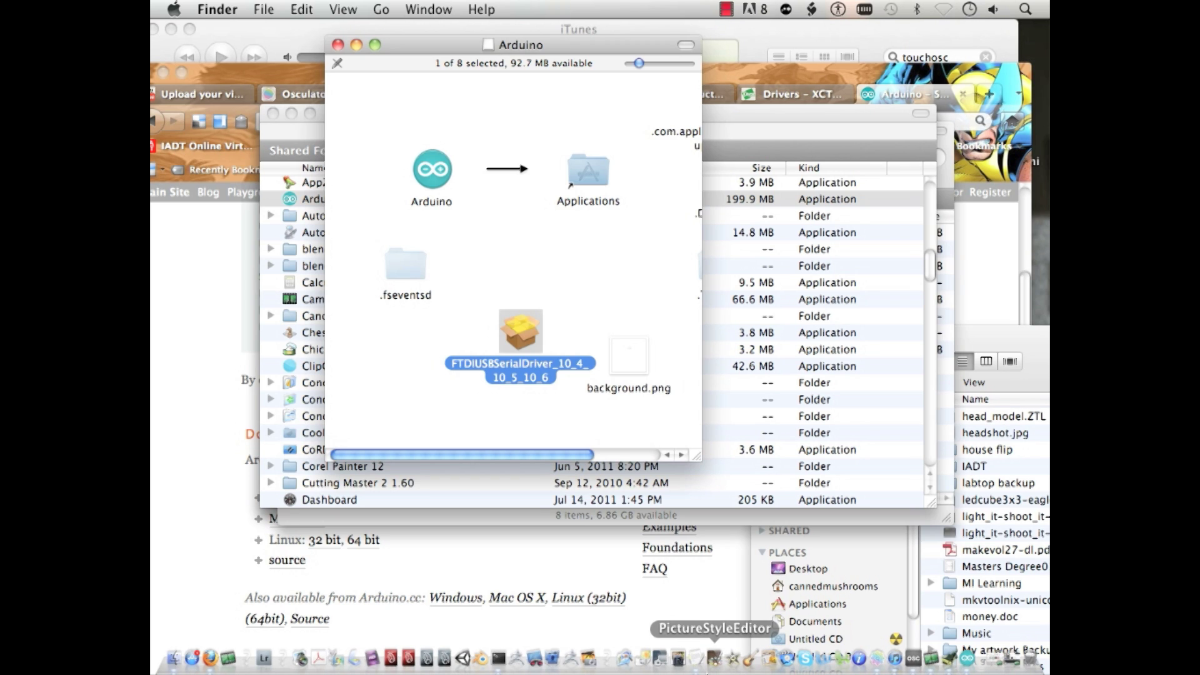
left_click(913, 662)
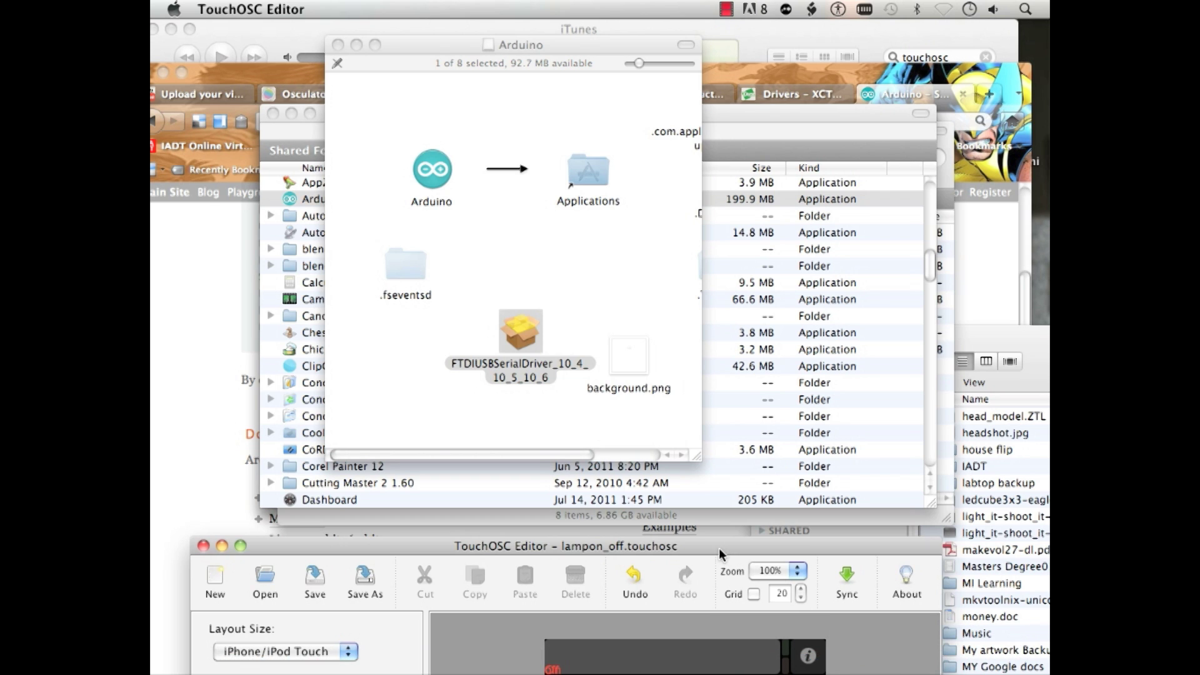
Add a test Push Button to the lampon_off layout, then delete it again.
left_click_drag(719, 550, 687, 29)
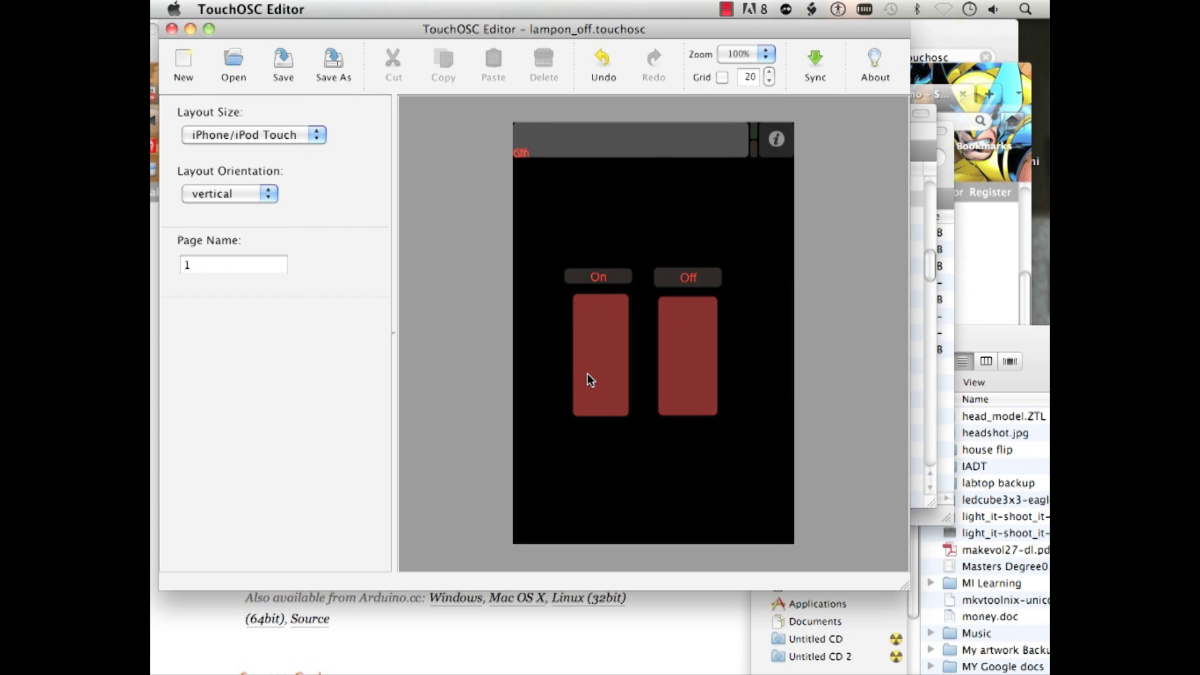
right_click(549, 203)
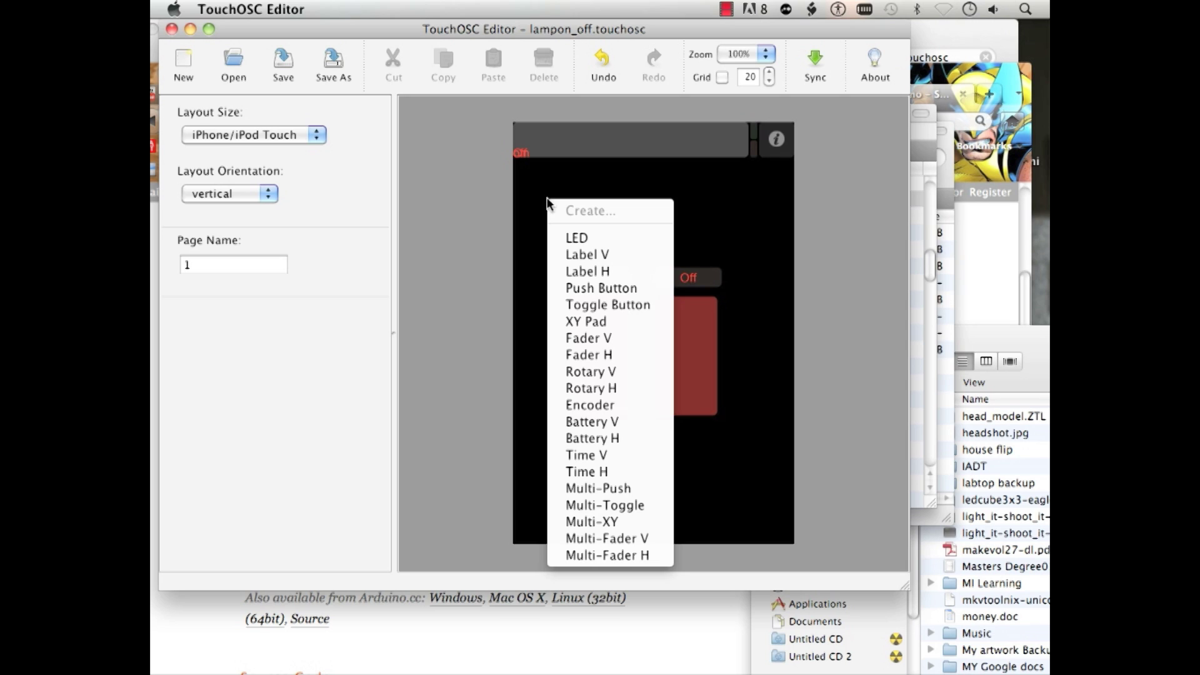
left_click(617, 287)
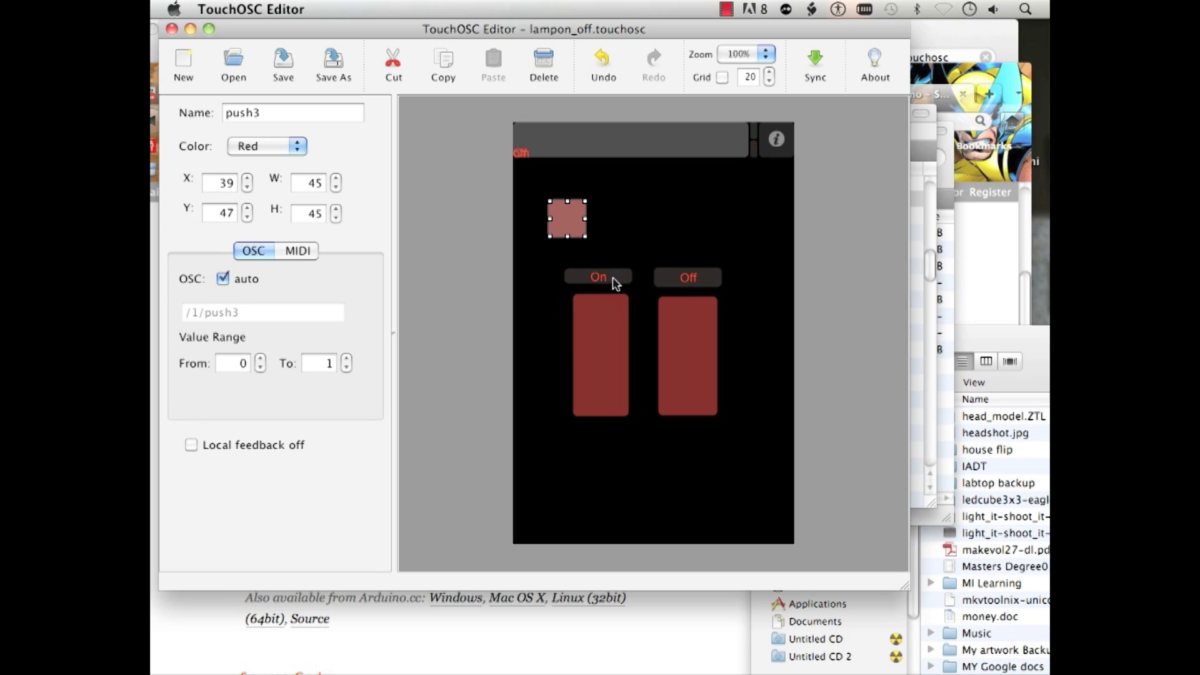
left_click_drag(573, 229, 586, 222)
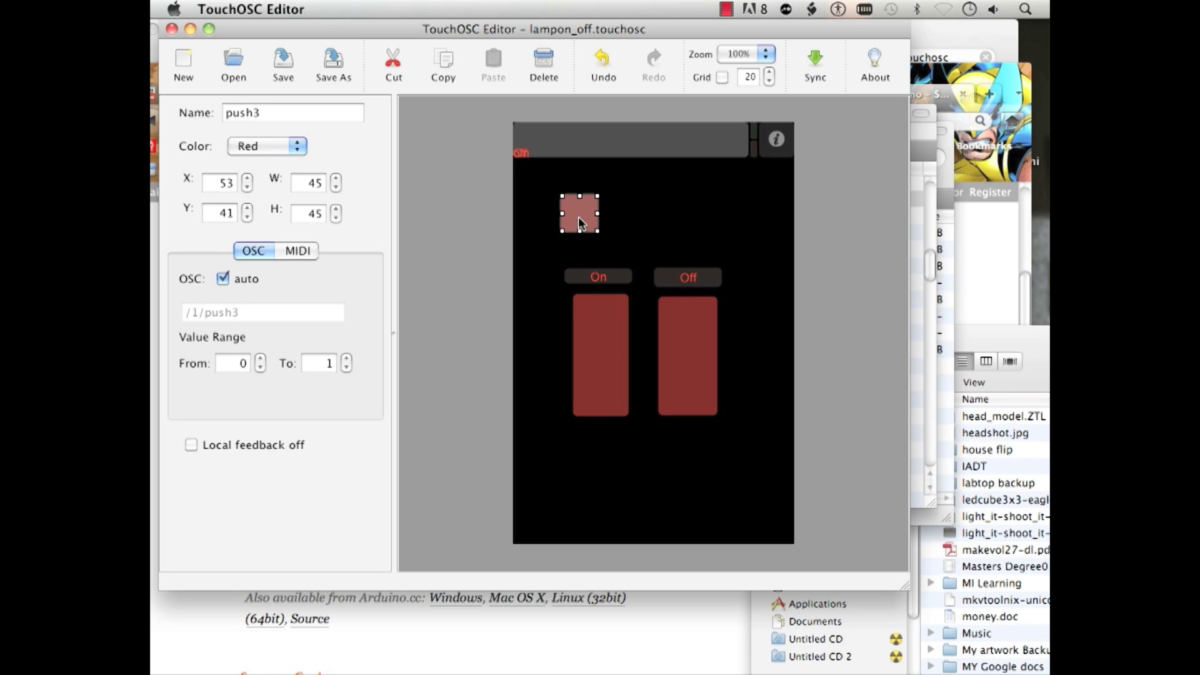
key("BackSpace")
right_click(690, 216)
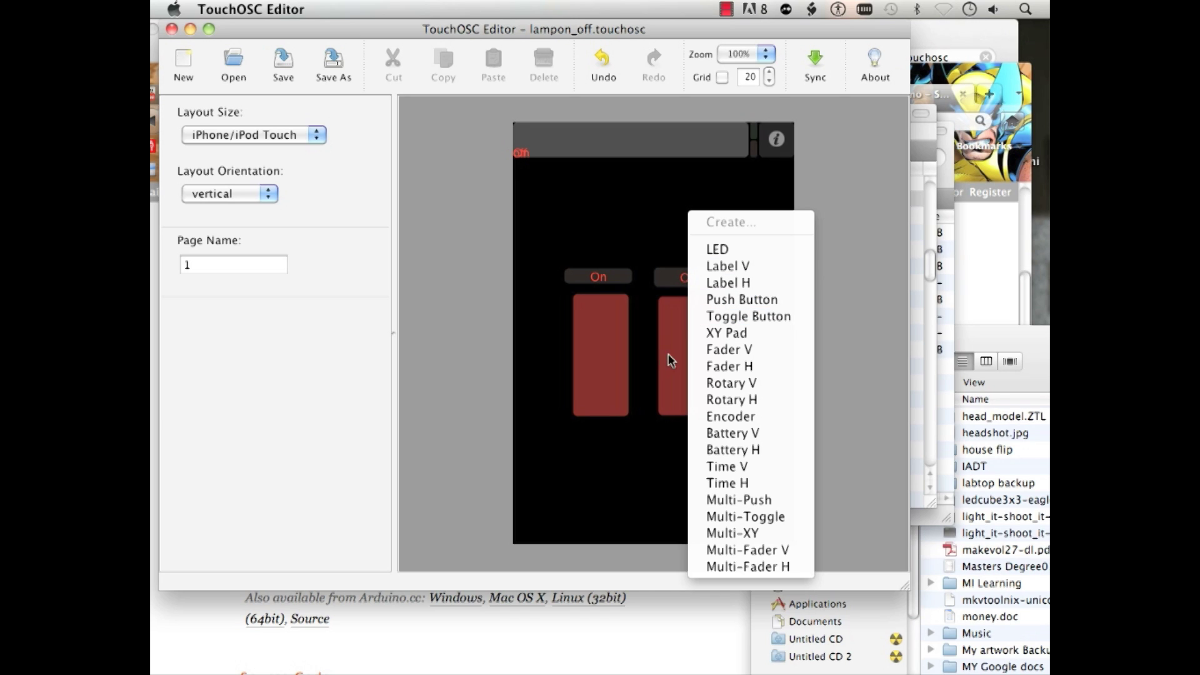
left_click(659, 331)
key("BackSpace")
right_click(611, 197)
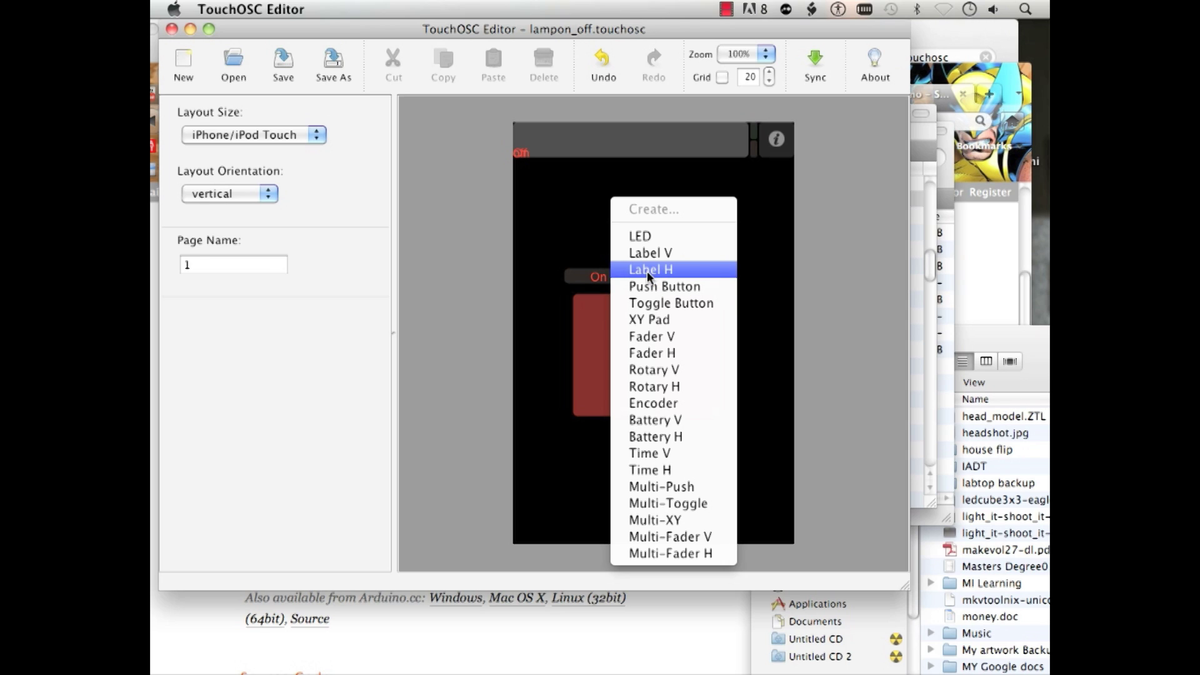
left_click(591, 233)
Inspect the On and Off buttons and labels, then start syncing to the iPhone.
left_click(619, 322)
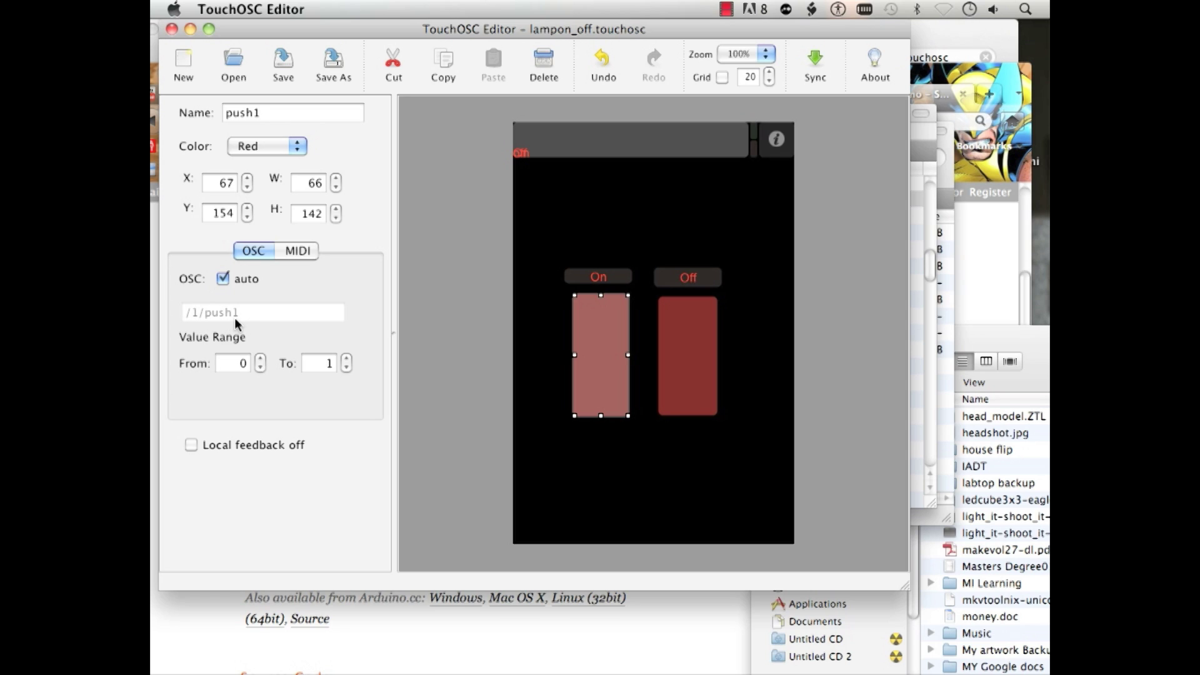
left_click(665, 346)
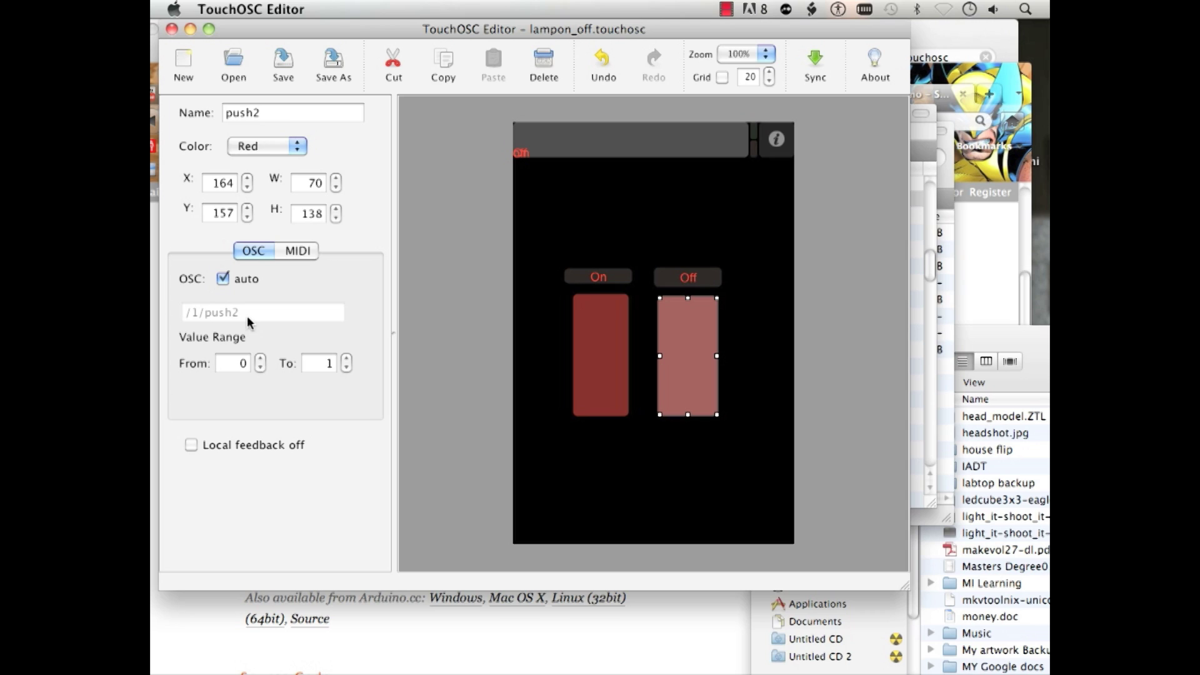
left_click(593, 285)
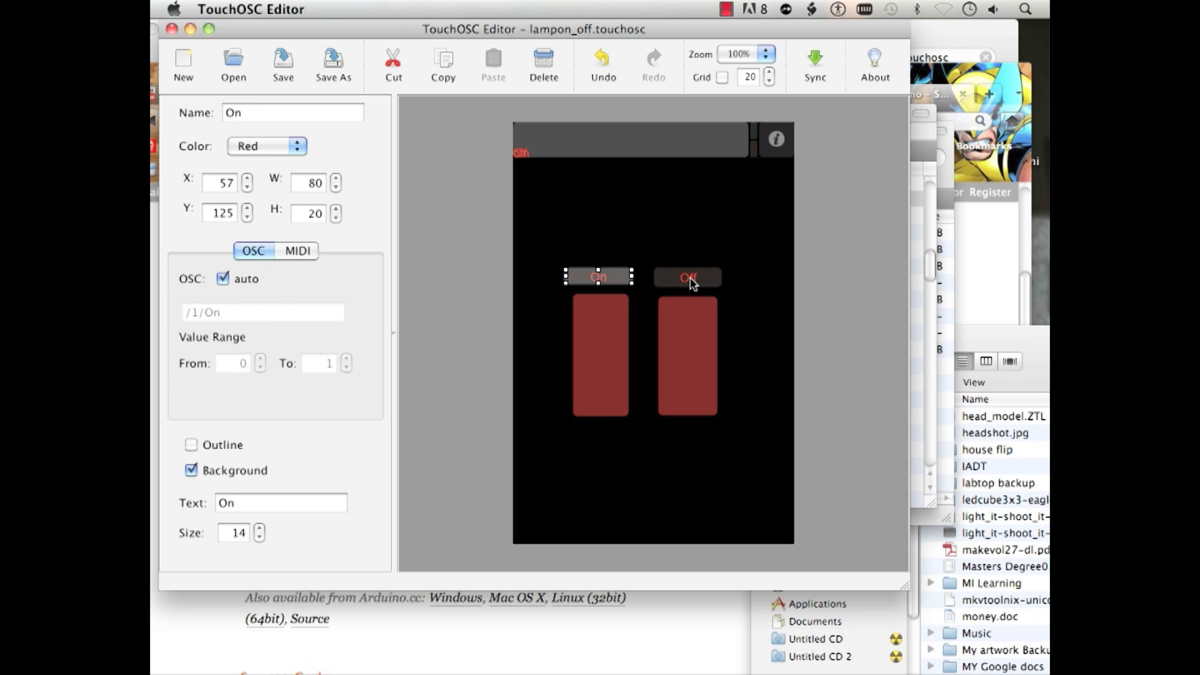
left_click(690, 279)
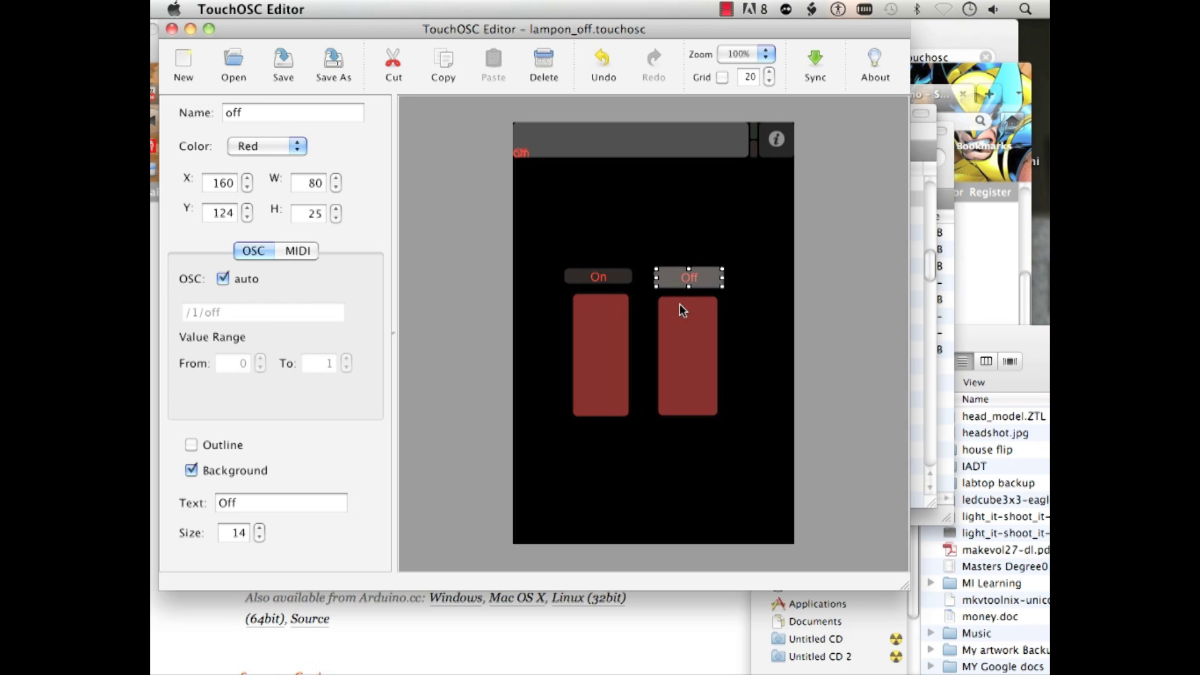
left_click(815, 66)
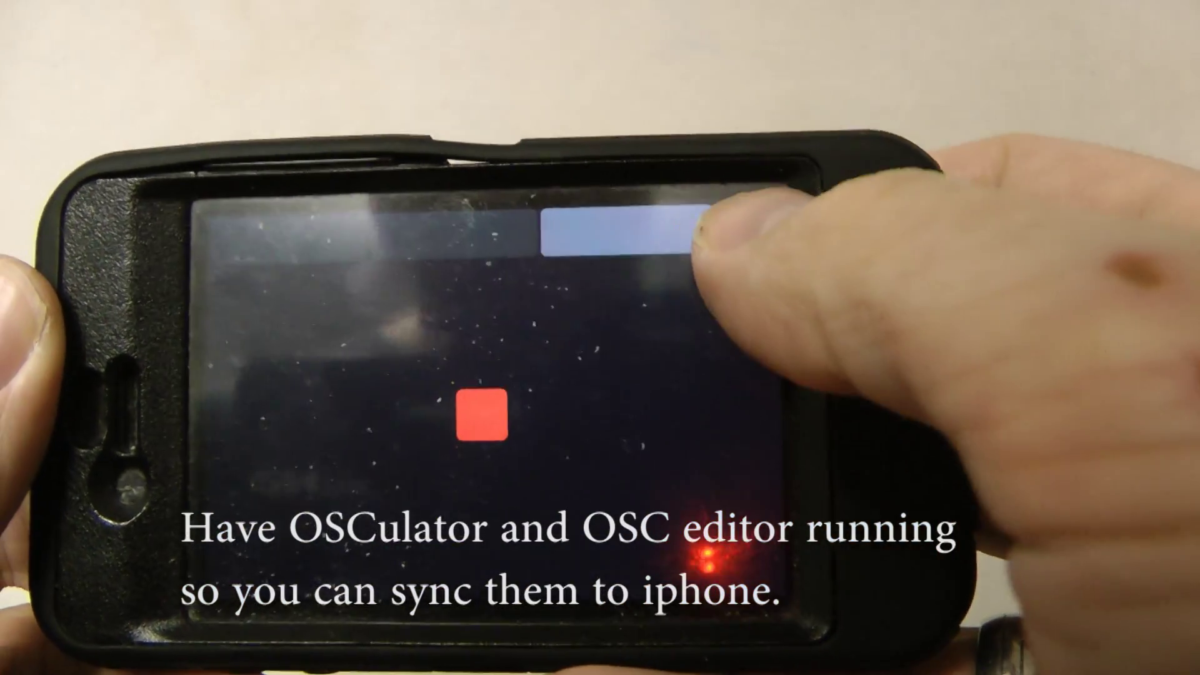
Open TouchOSC's settings from the 'i' button on the running layout.
left_click(732, 201)
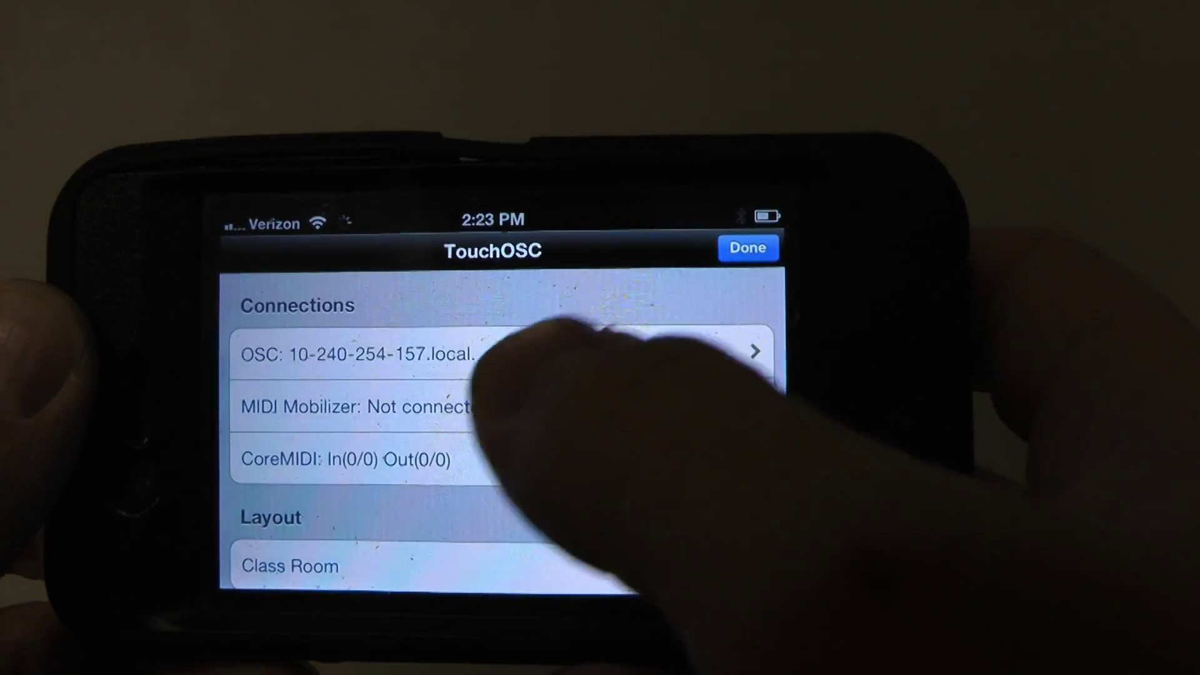
Set OSC to the found OSCulator host on port 8000, then open the Layout list.
left_click(594, 349)
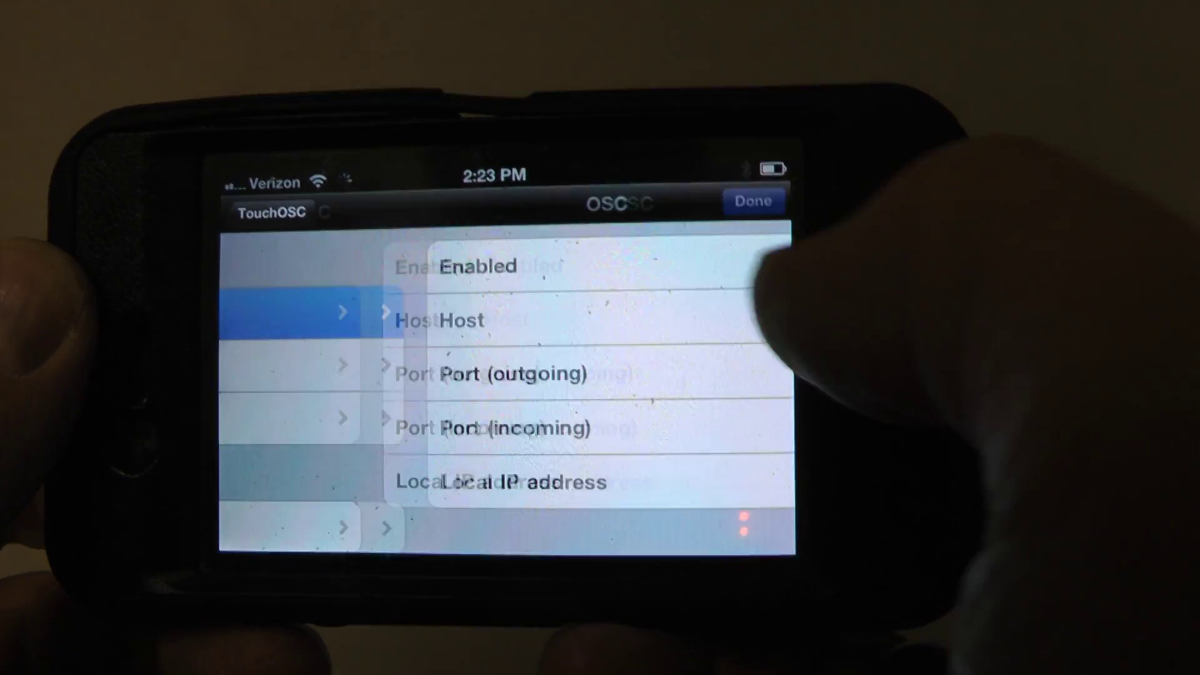
scroll(625, 387, "down", 3)
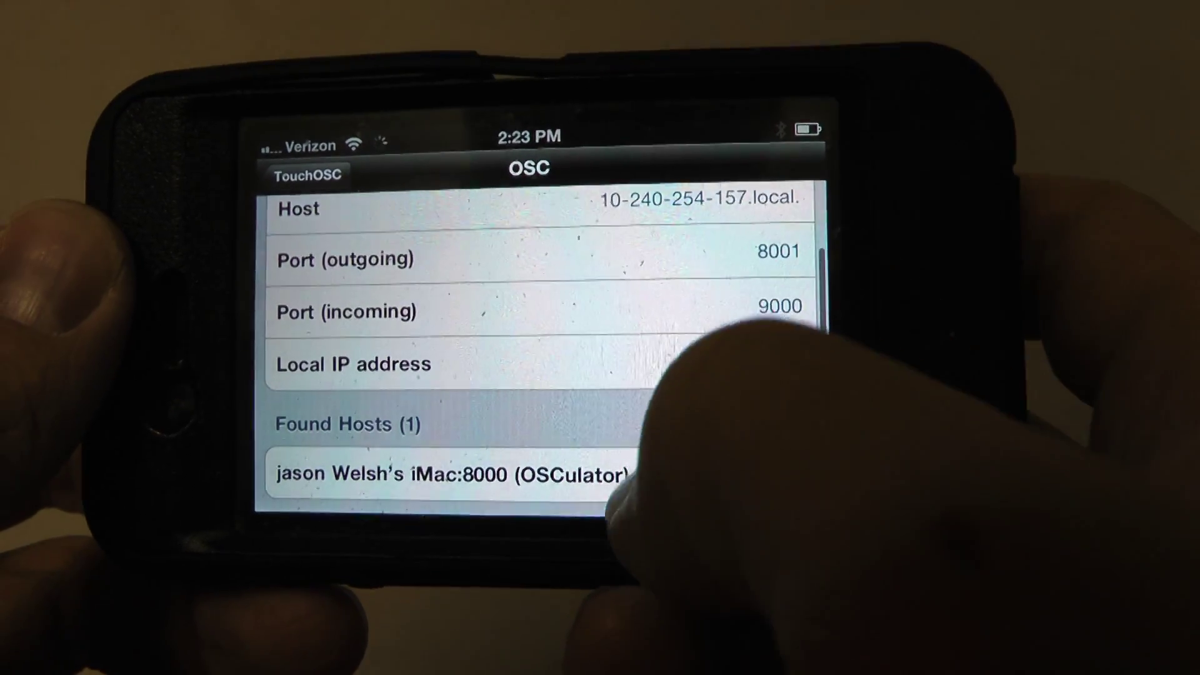
left_click(631, 462)
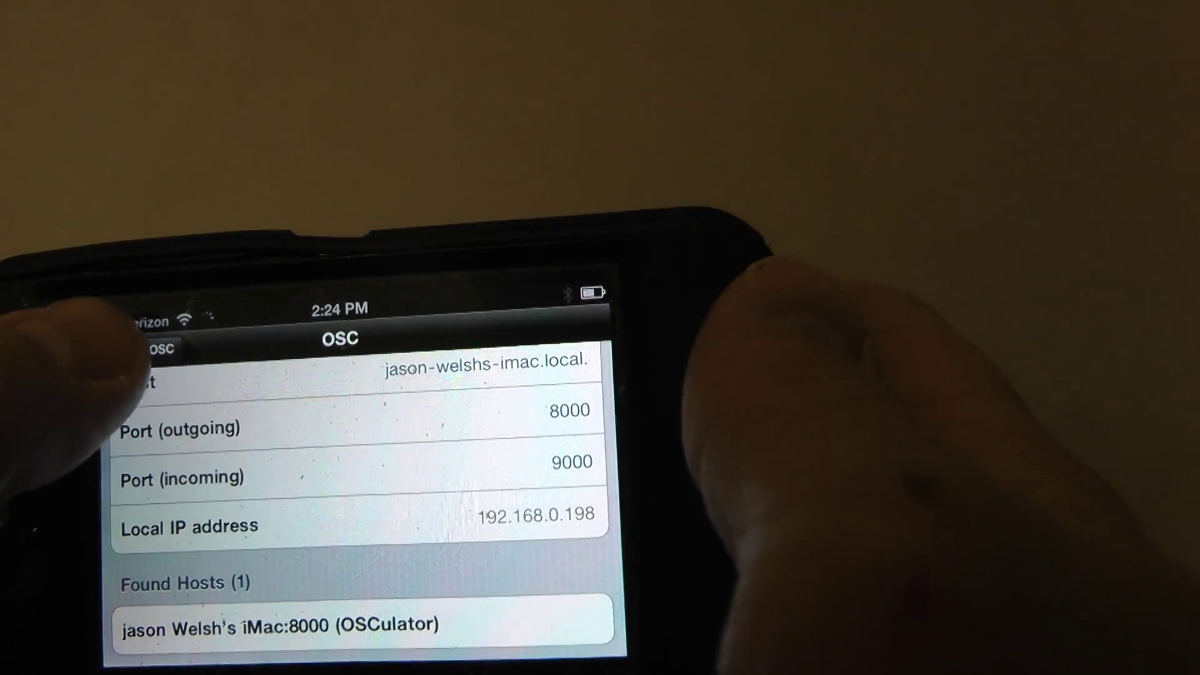
left_click(193, 330)
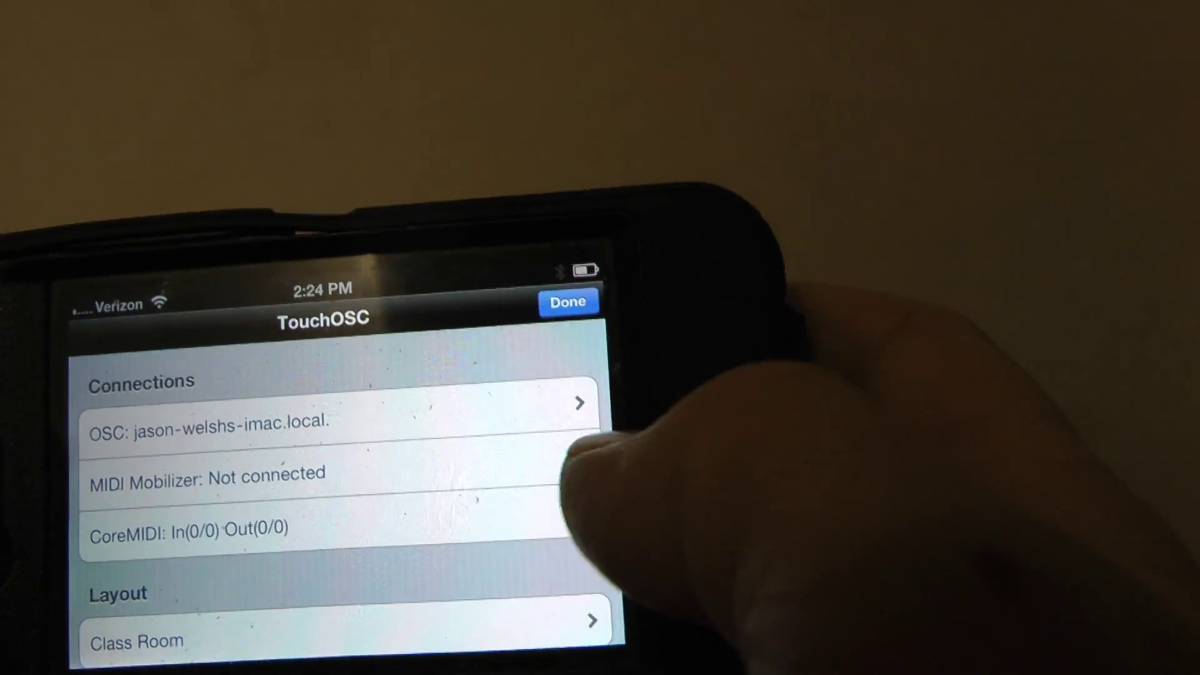
scroll(450, 494, "down", 3)
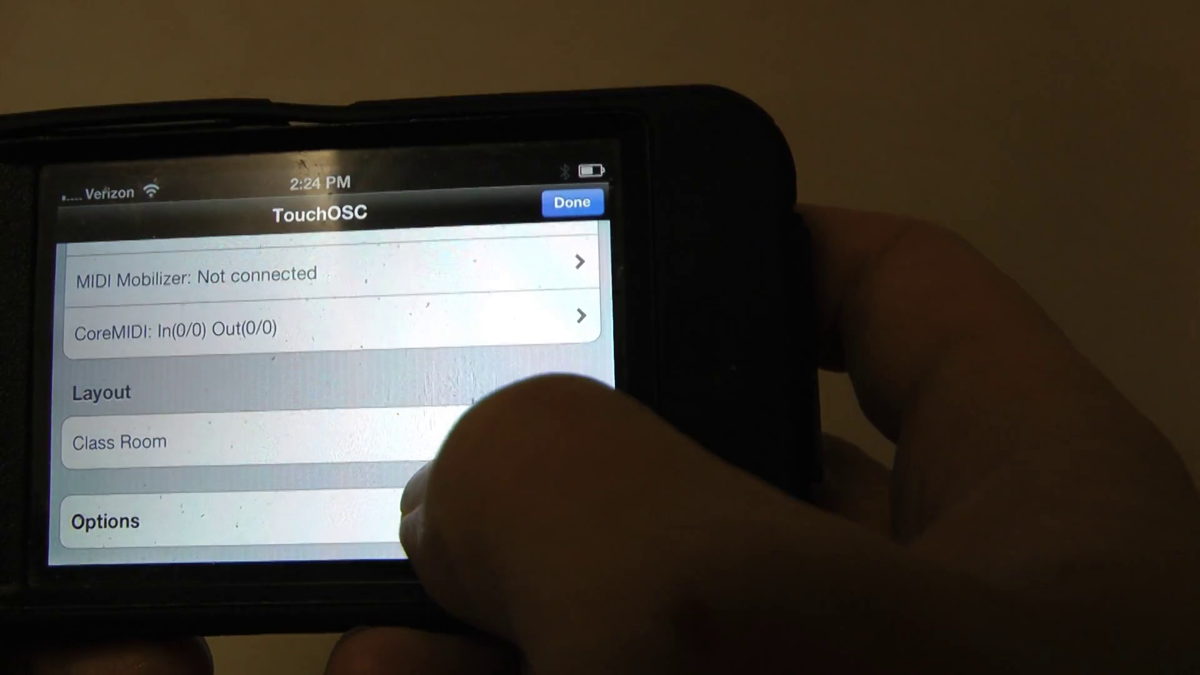
left_click(415, 425)
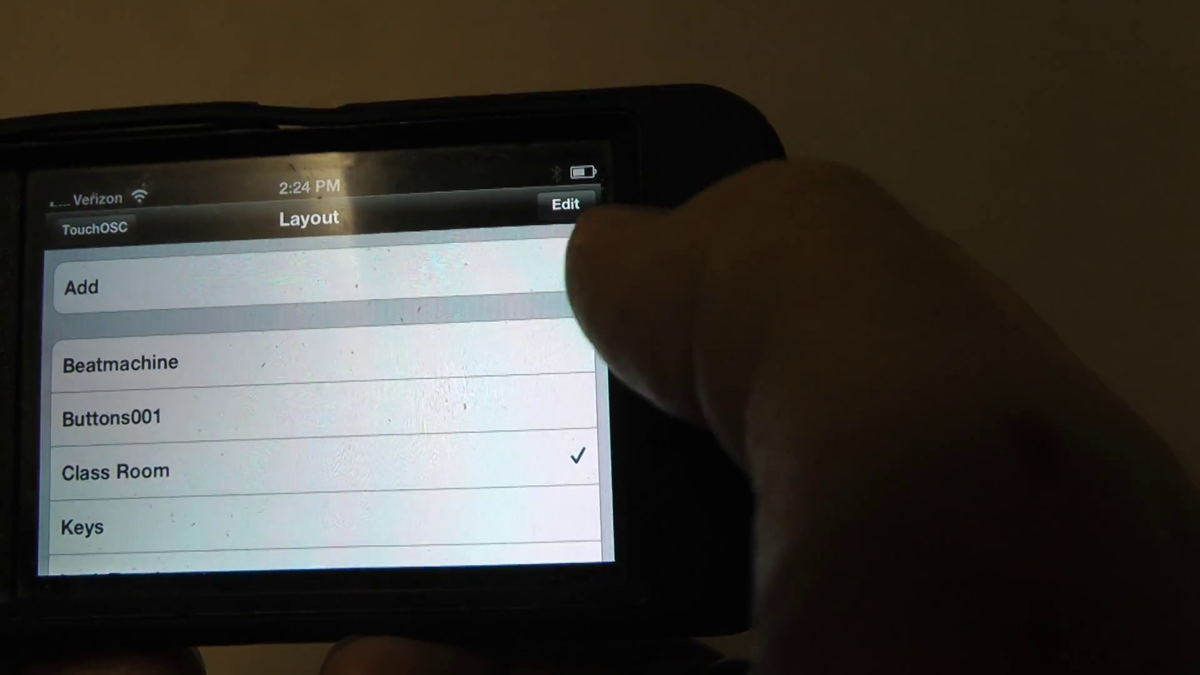
Download the synced lampon_off layout from the editor, load it, and test the Off pad.
left_click(431, 325)
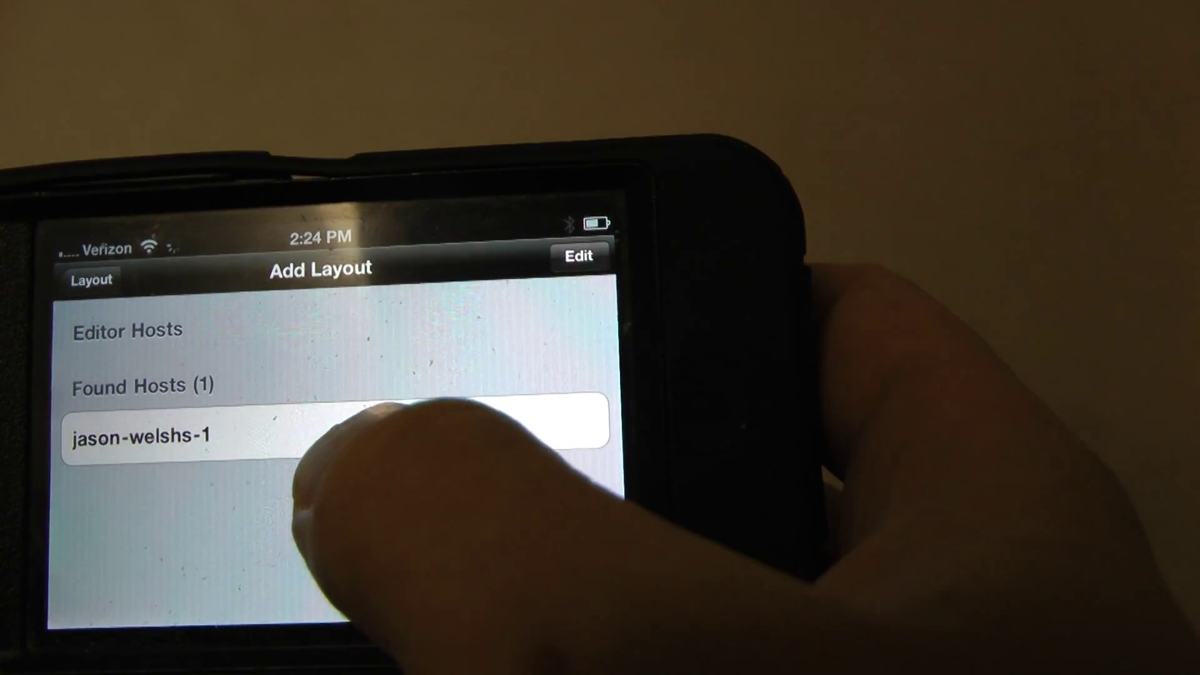
left_click(362, 431)
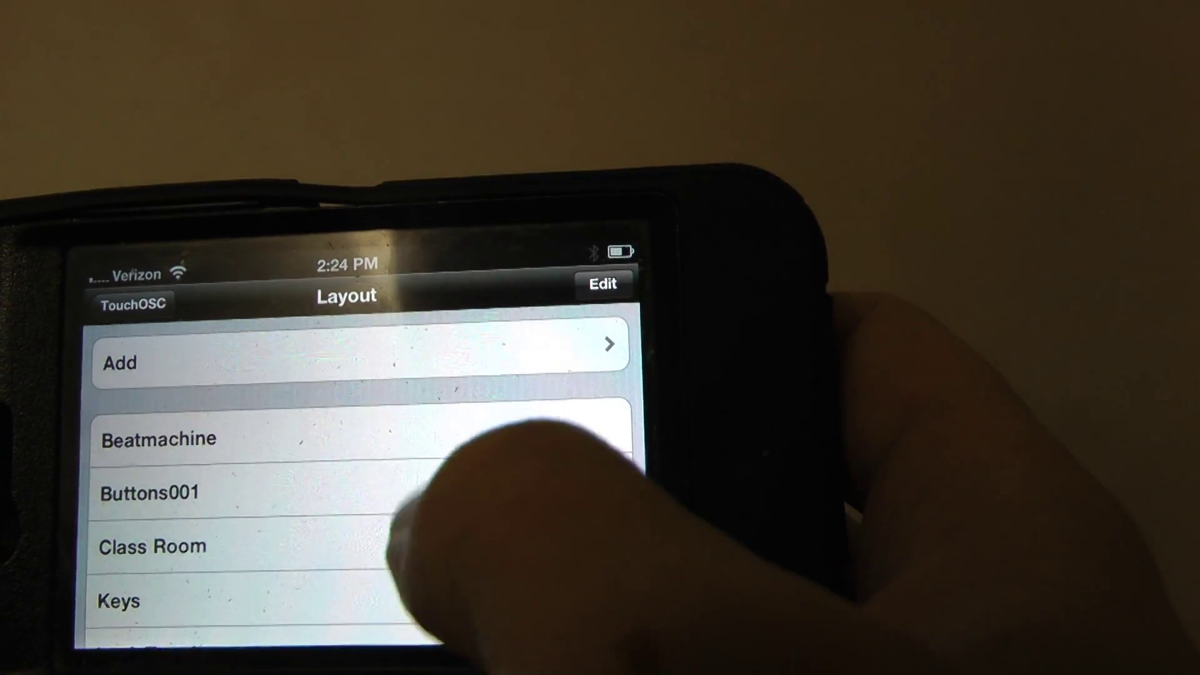
scroll(425, 500, "down", 8)
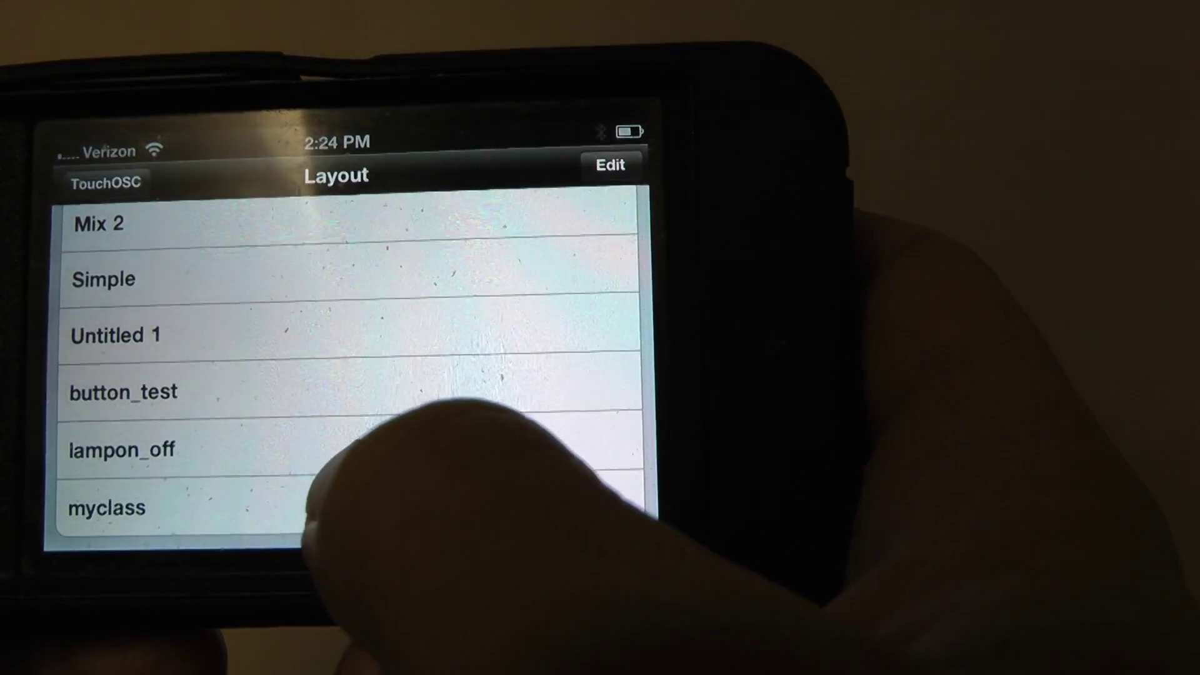
left_click(400, 440)
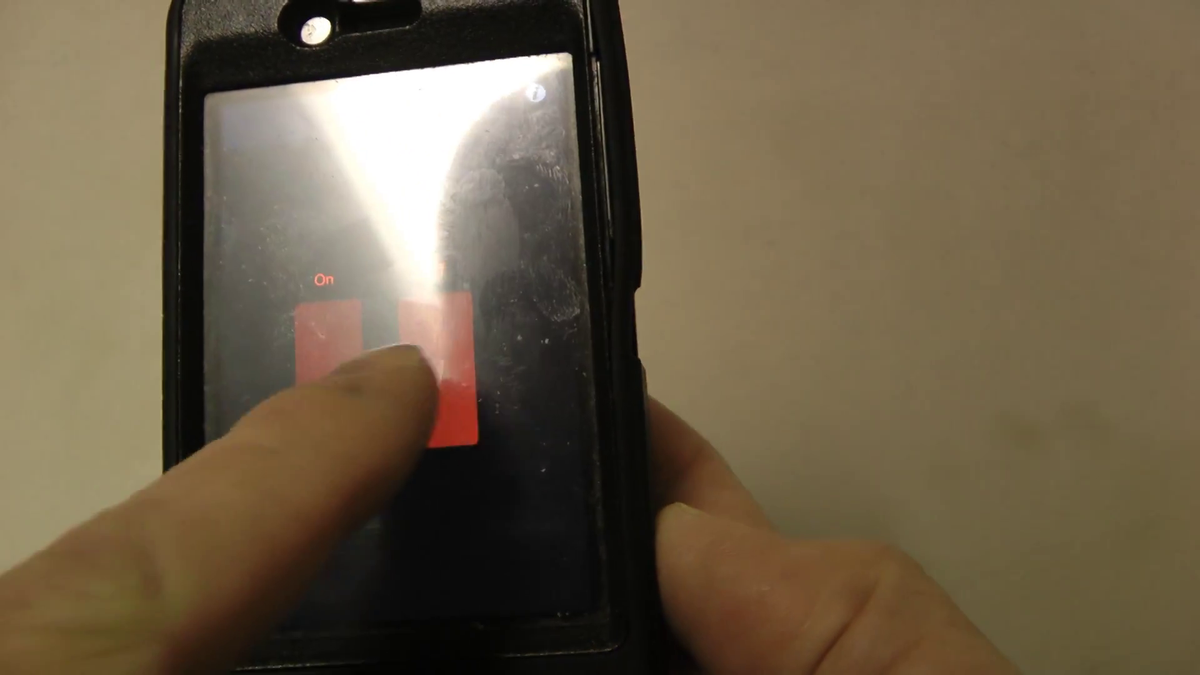
left_click(446, 375)
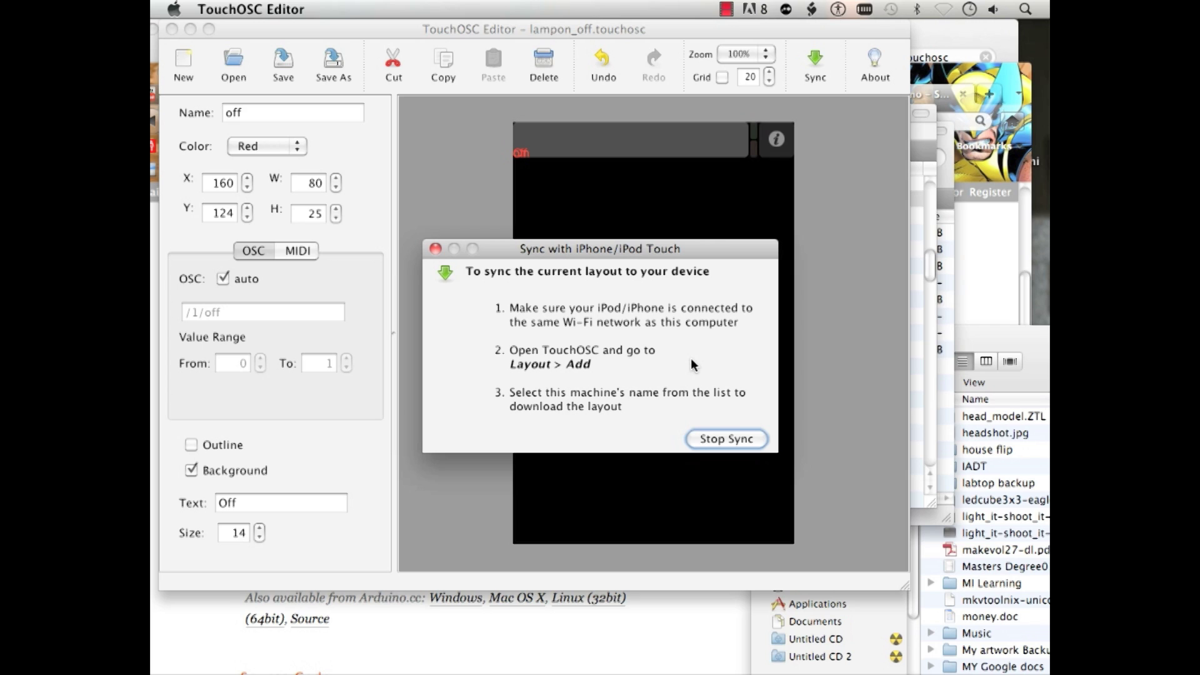
Stop syncing in the Sync with iPhone/iPod Touch dialog.
left_click(729, 438)
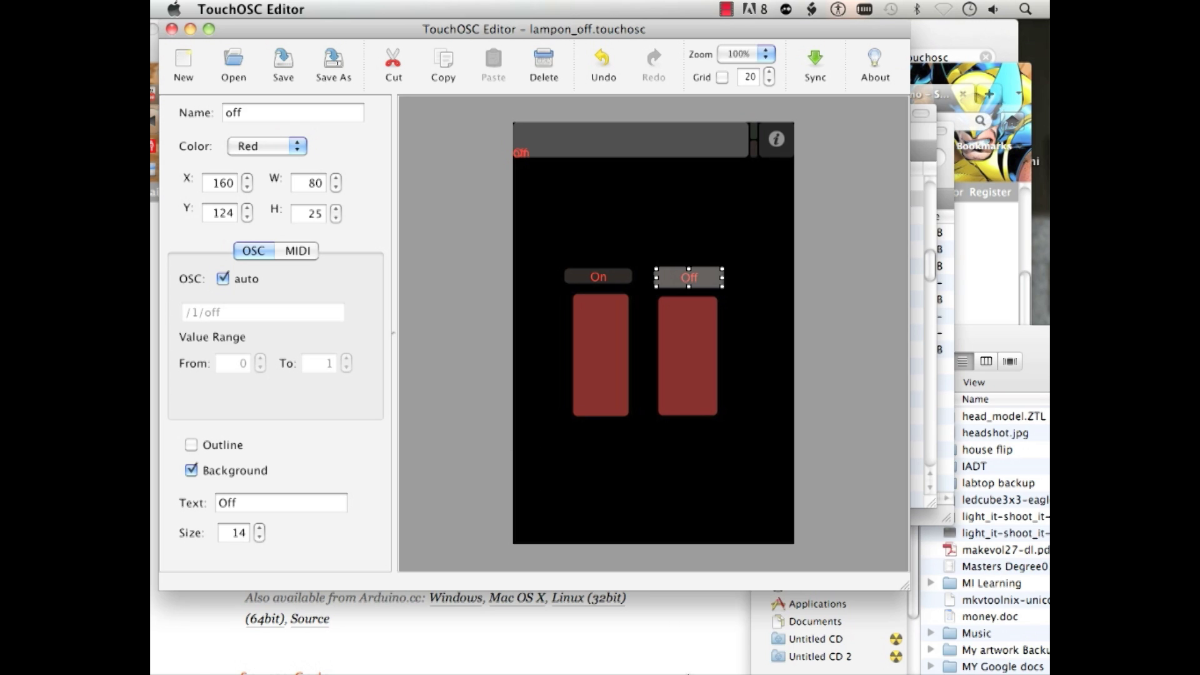
mouse_move(687, 670)
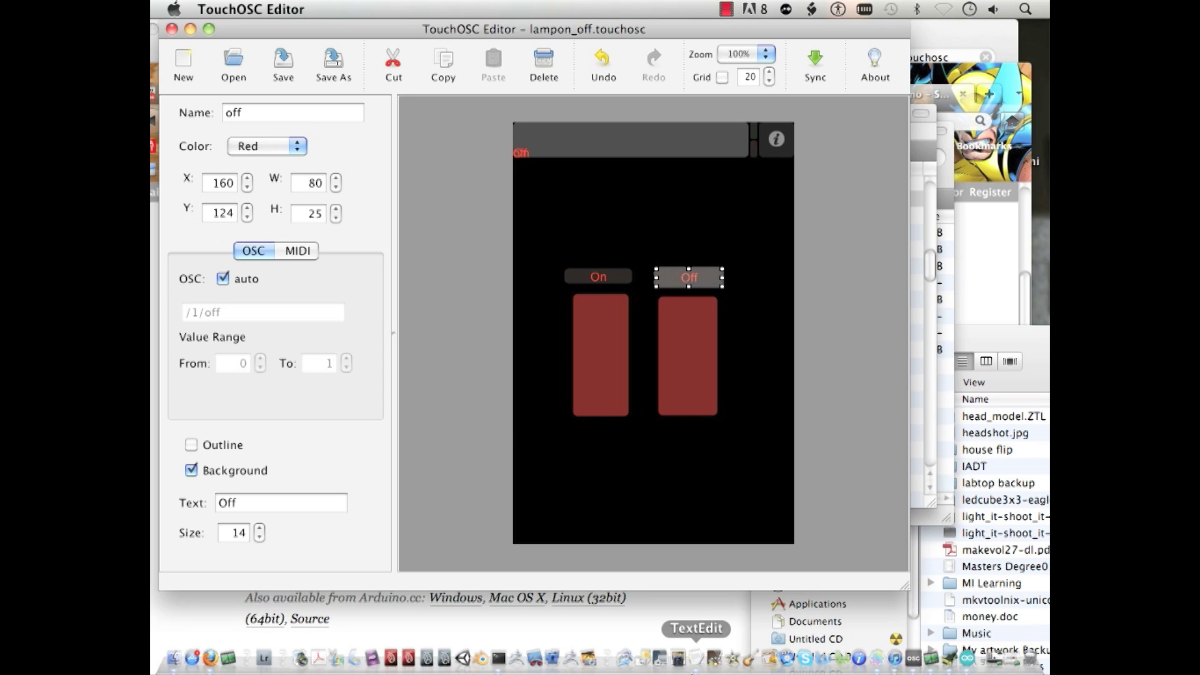
Switch to OSCulator and show the key combo parameters for Pad 1 and Pad 2.
left_click(878, 659)
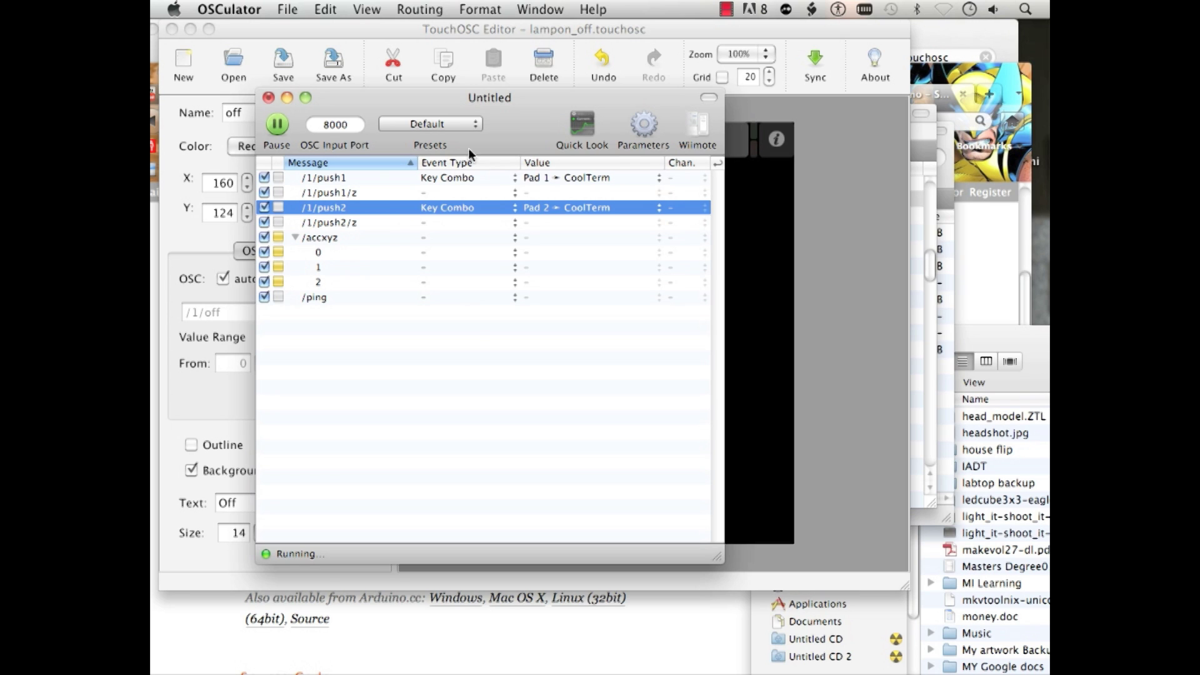
left_click(644, 125)
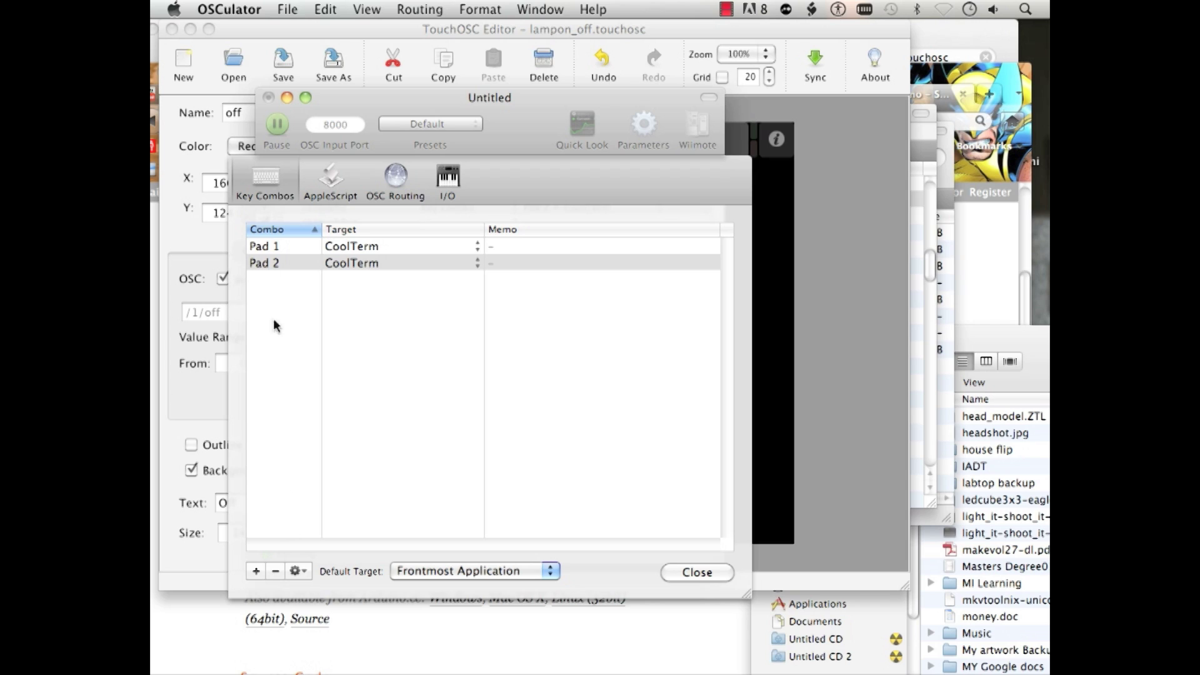
Select the Pad 1 key combo to check its CoolTerm target, then bring CoolTerm forward.
left_click(267, 247)
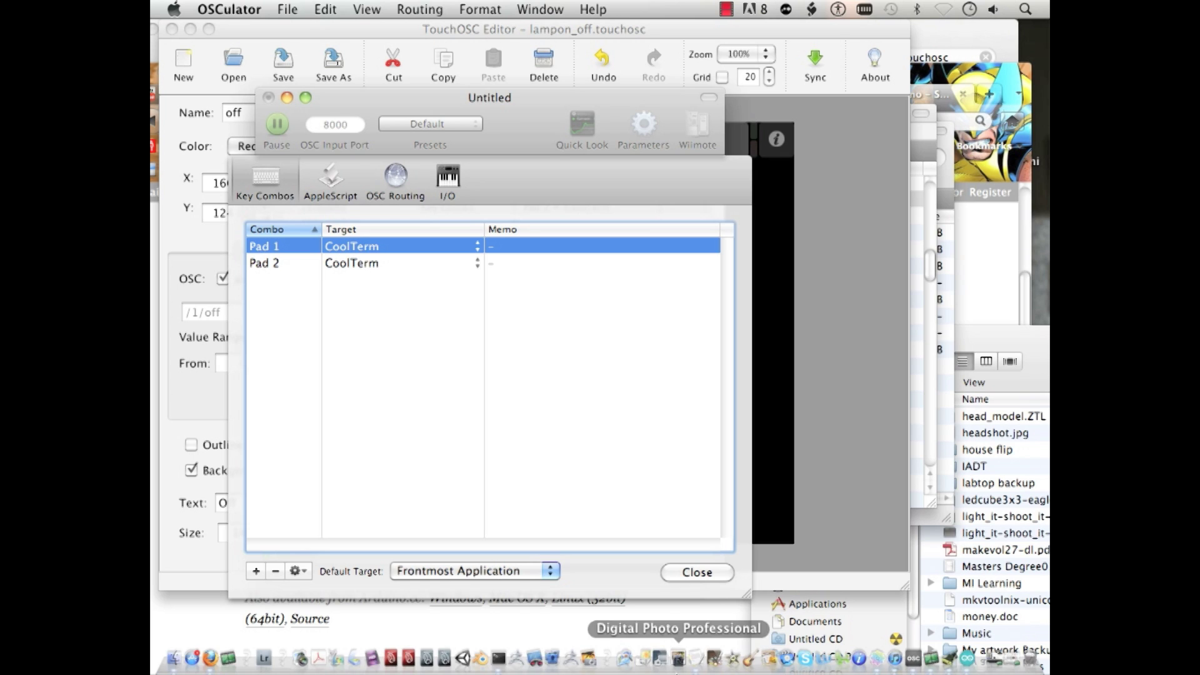
left_click(954, 666)
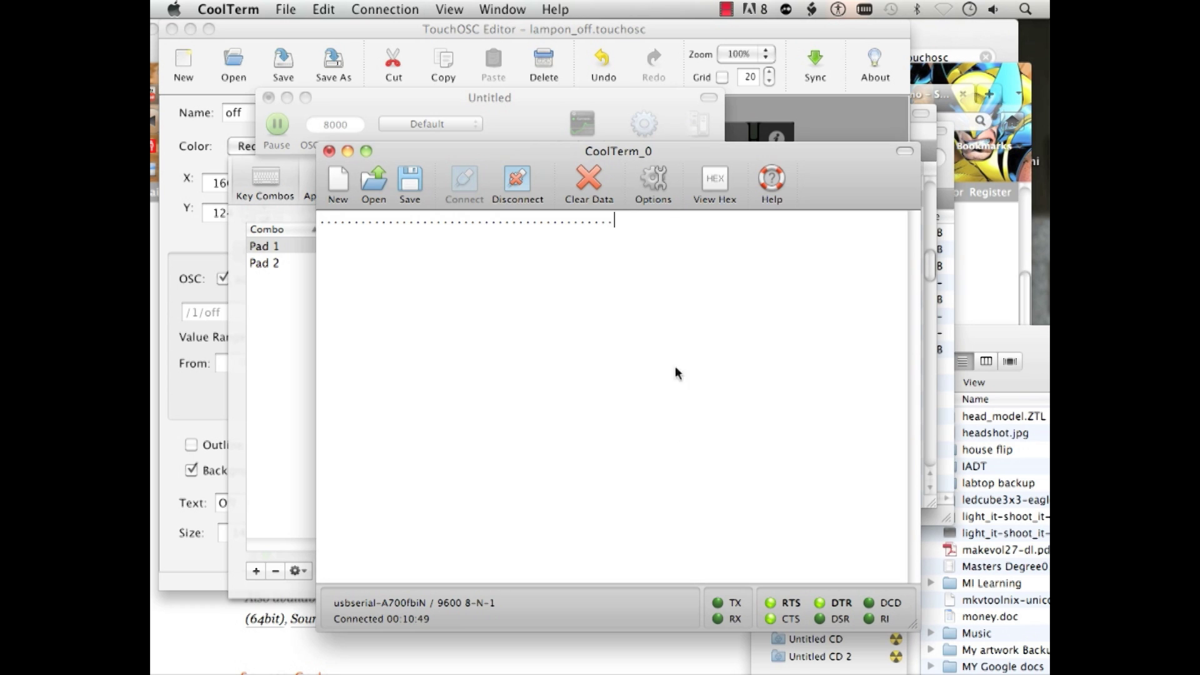
Verify CoolTerm's serial port is 9600 baud, 8-N-1, then go back to OSCulator's key combos.
left_click(662, 197)
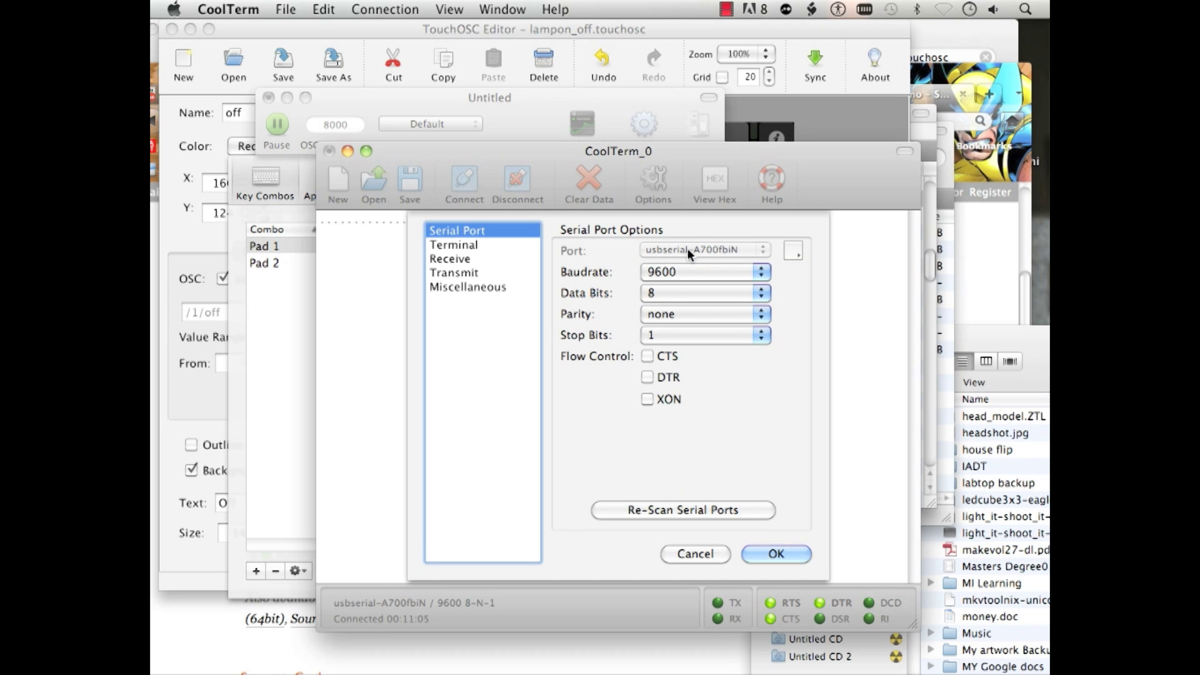
left_click(769, 556)
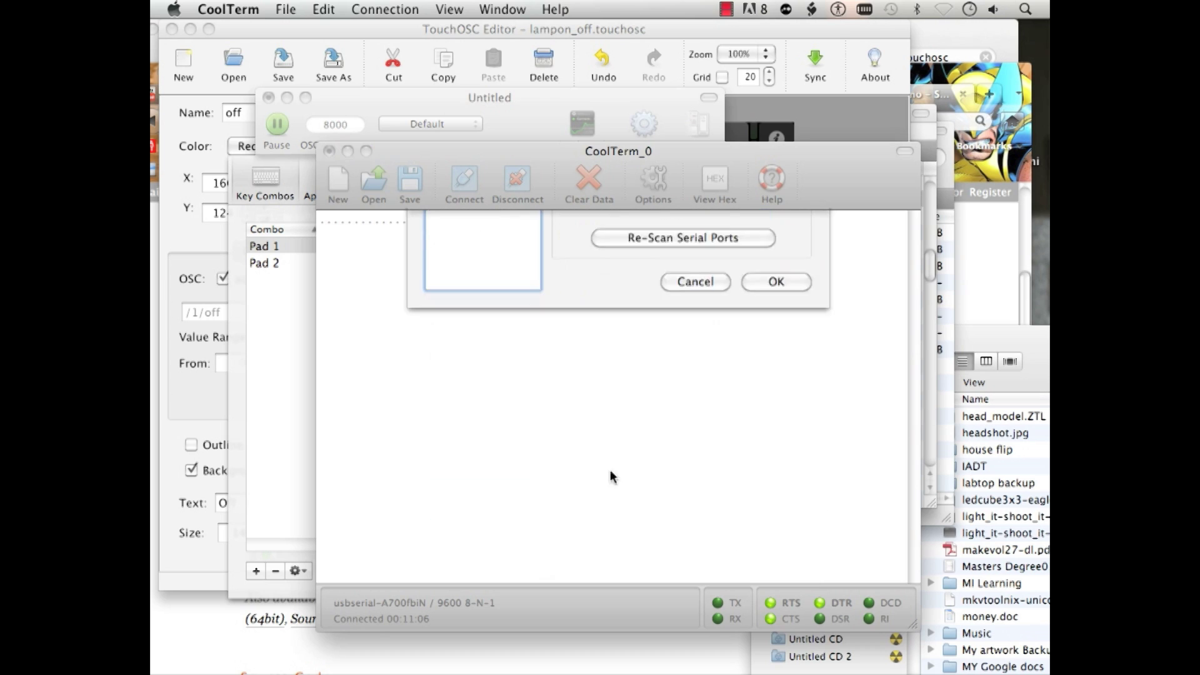
left_click(298, 372)
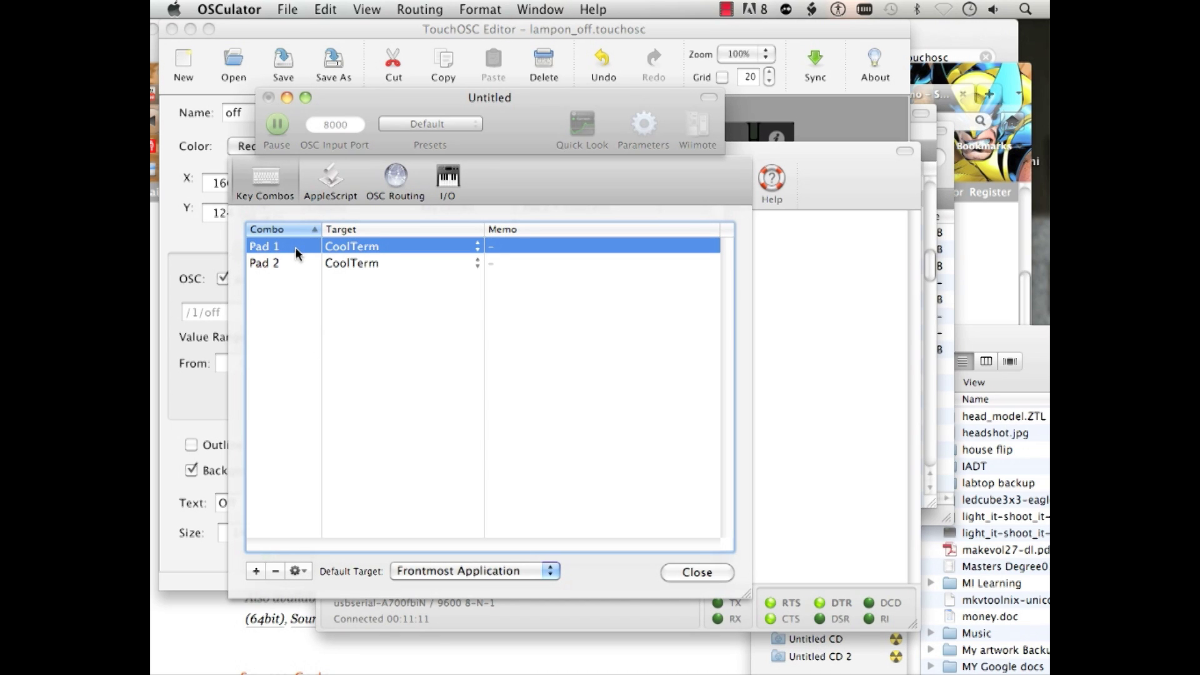
Replace the old key combos with freshly recorded Pad 1 and Pad 2 combos.
left_click(279, 563)
left_click(272, 573)
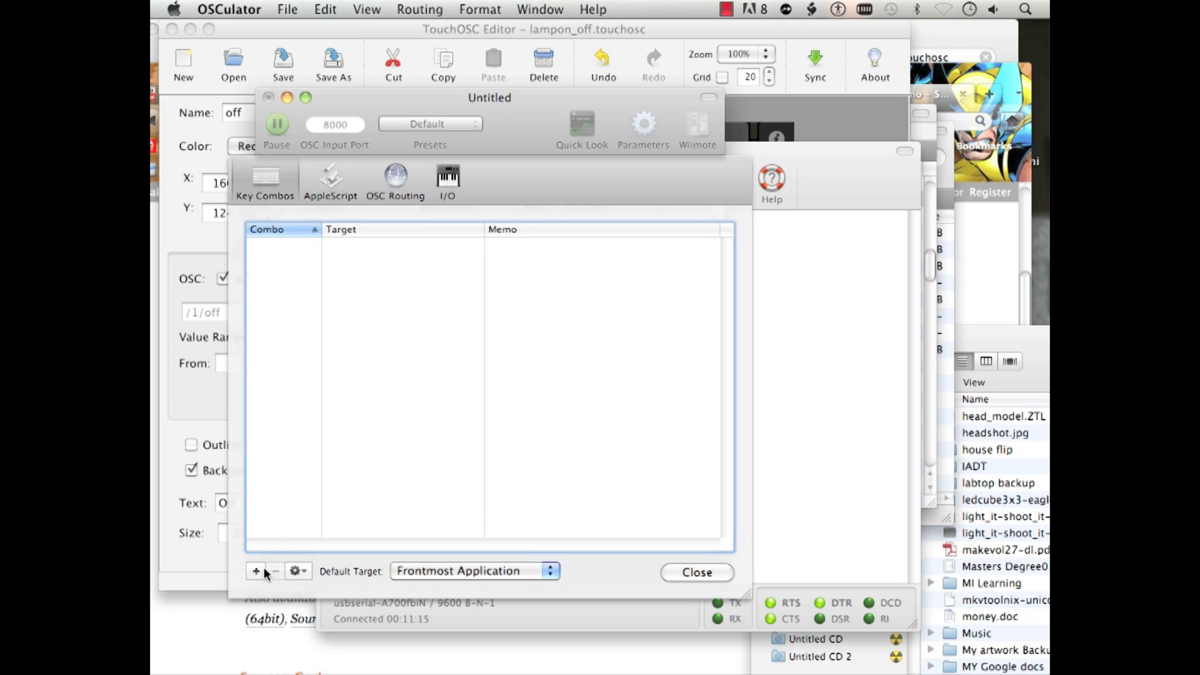
left_click(259, 568)
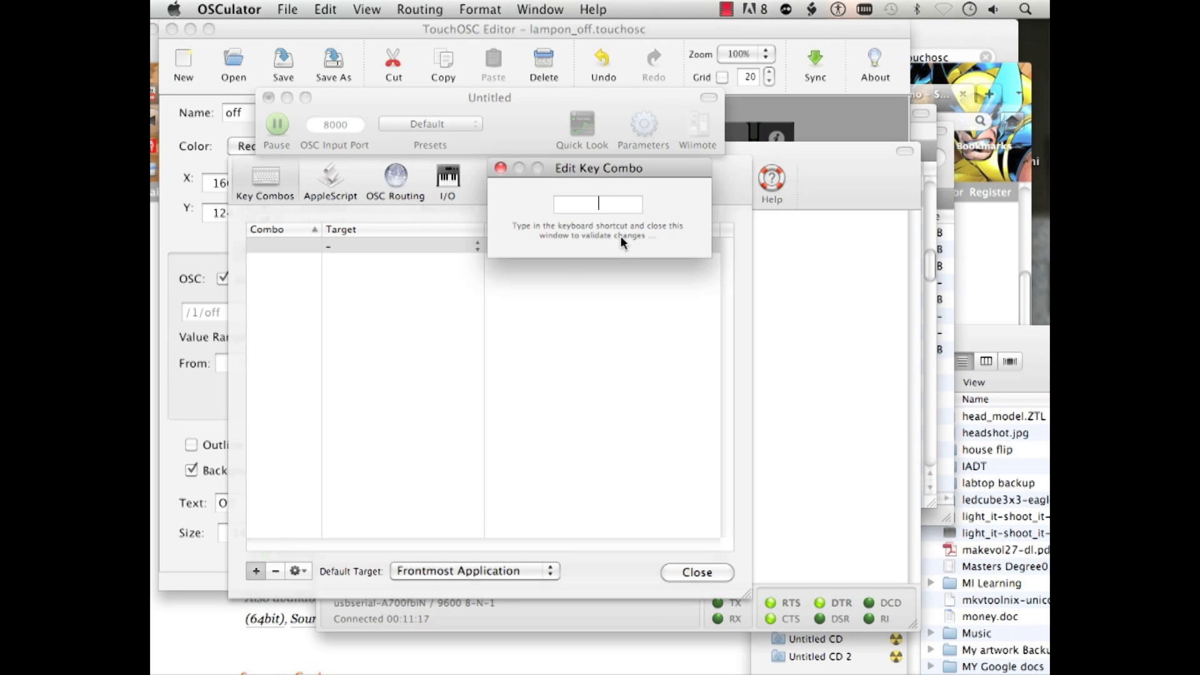
key("KP_1")
left_click(499, 169)
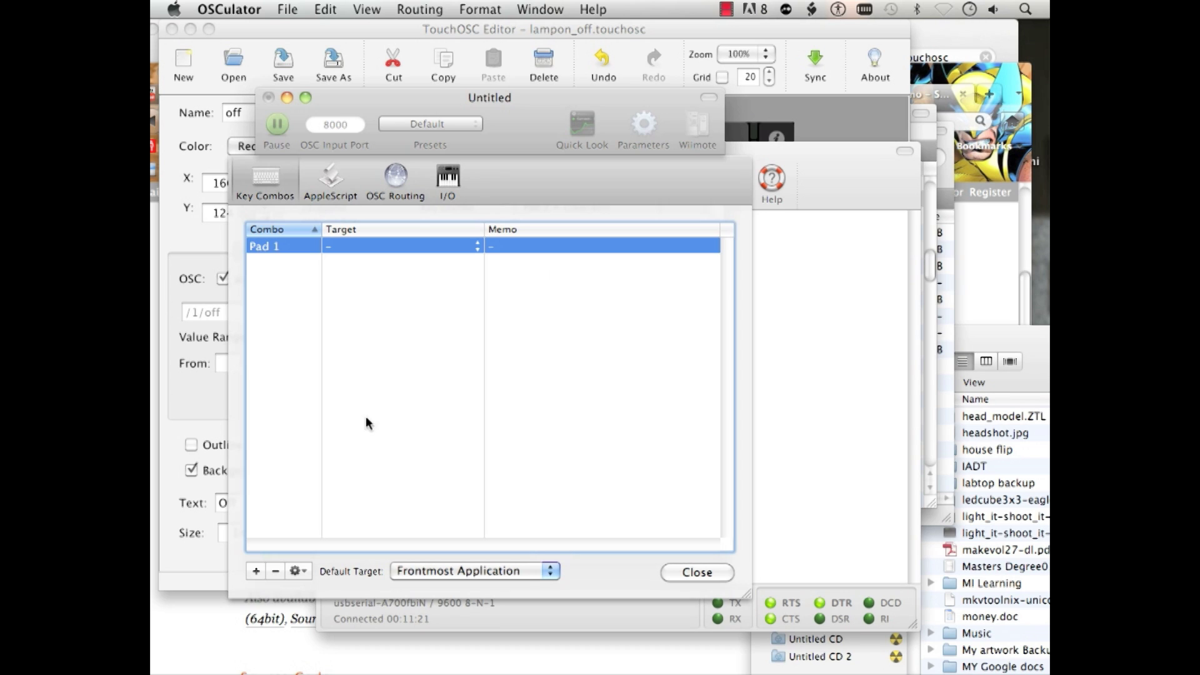
left_click(256, 571)
key("KP_2")
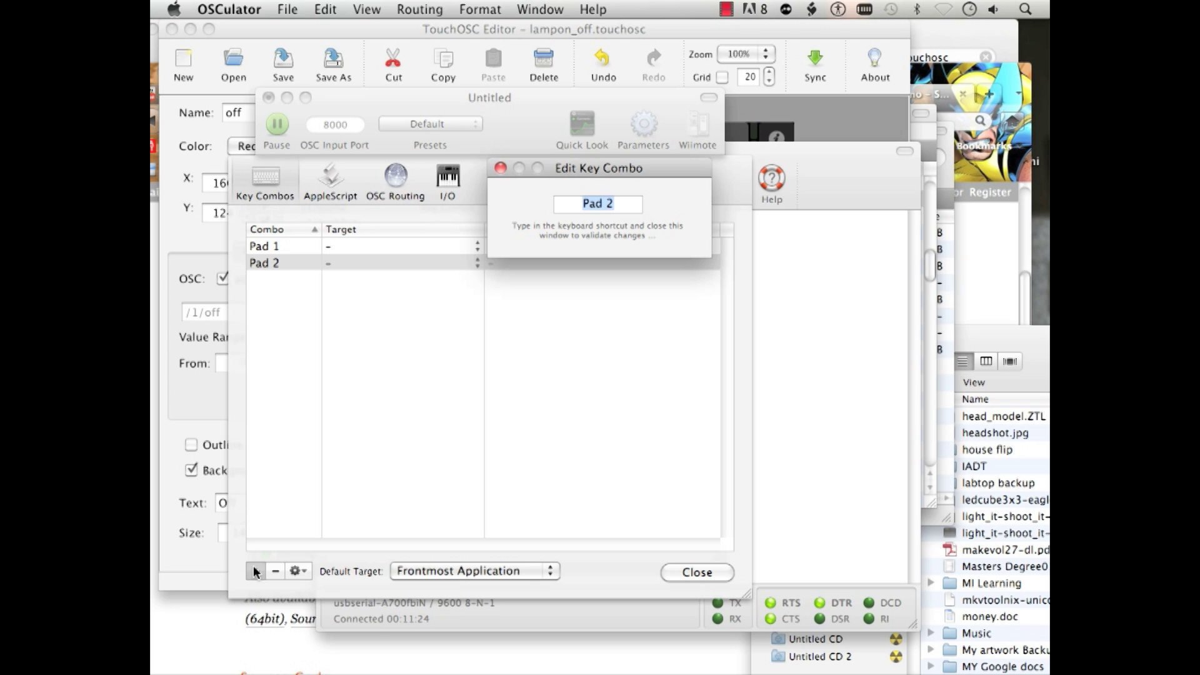
left_click(501, 168)
Set CoolTerm as the target application for both Pad 1 and Pad 2.
left_click(466, 246)
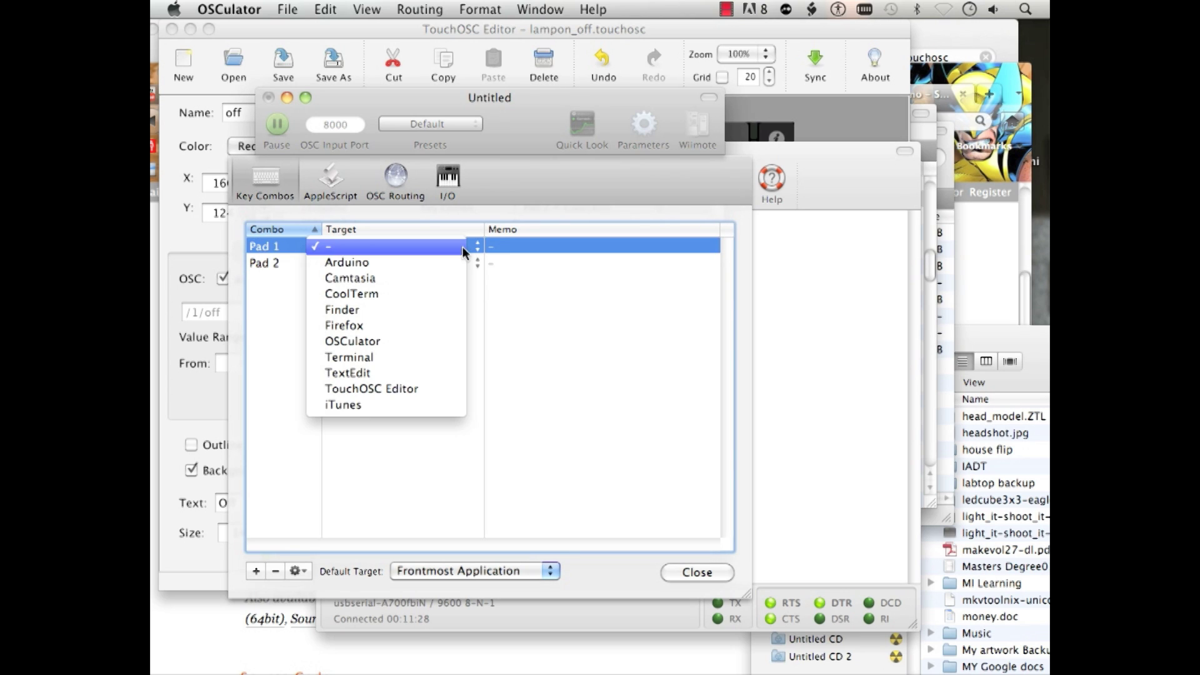
left_click(448, 290)
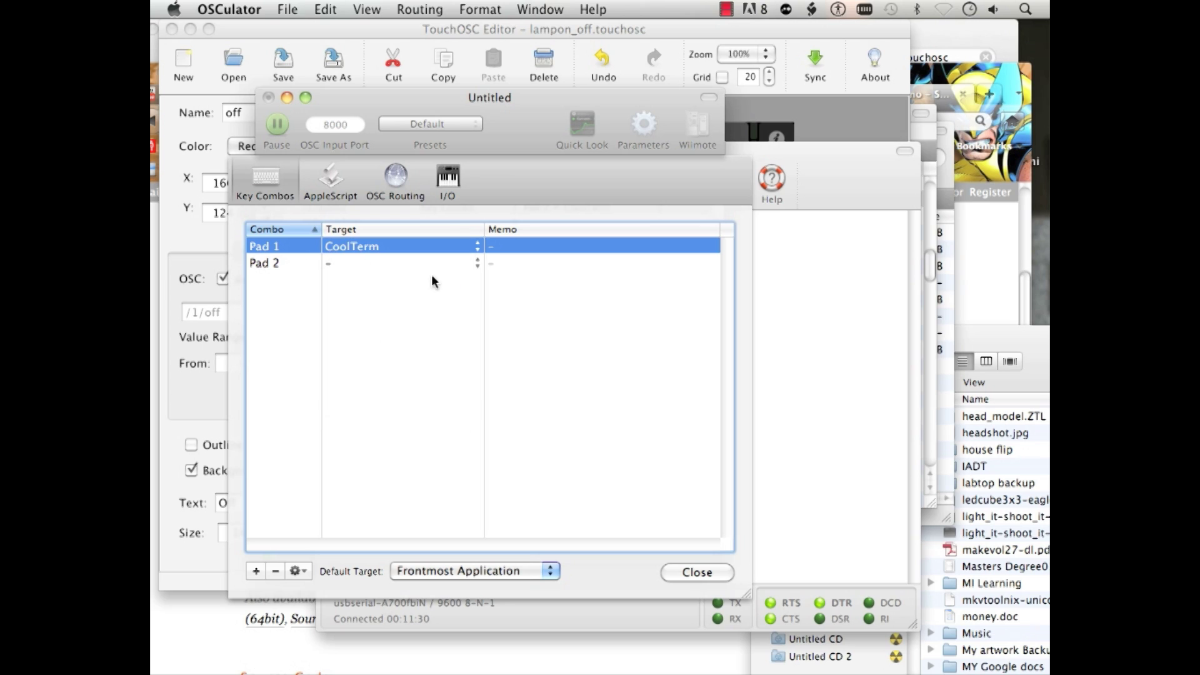
left_click(442, 263)
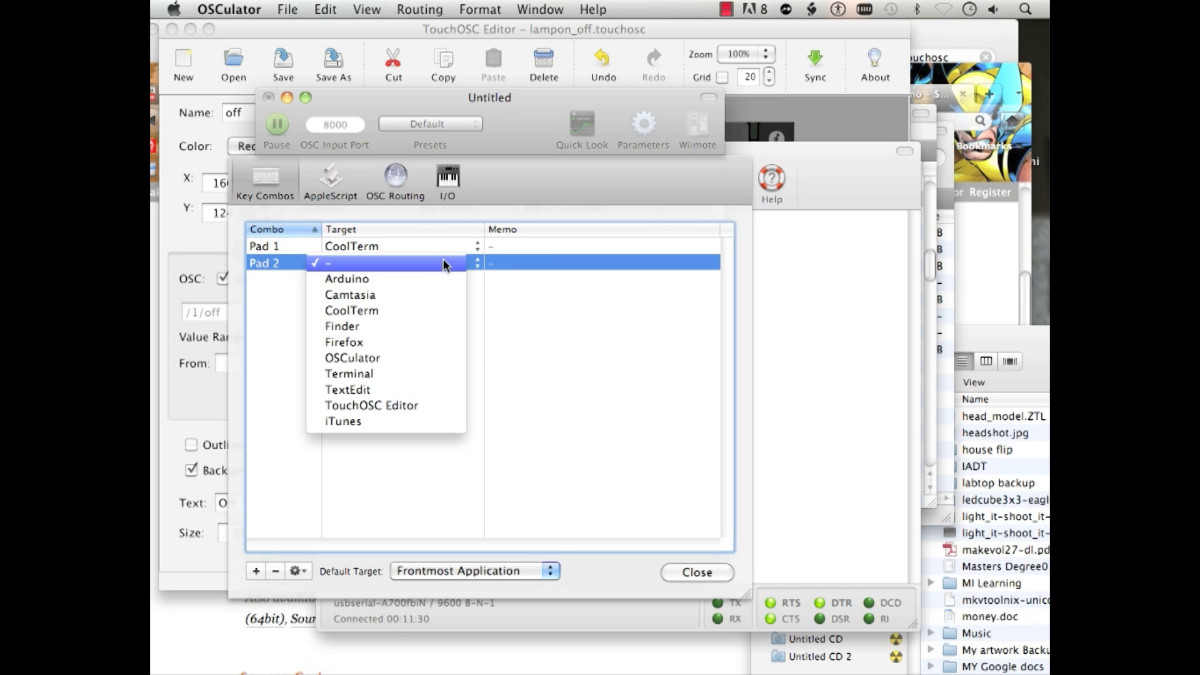
left_click(433, 309)
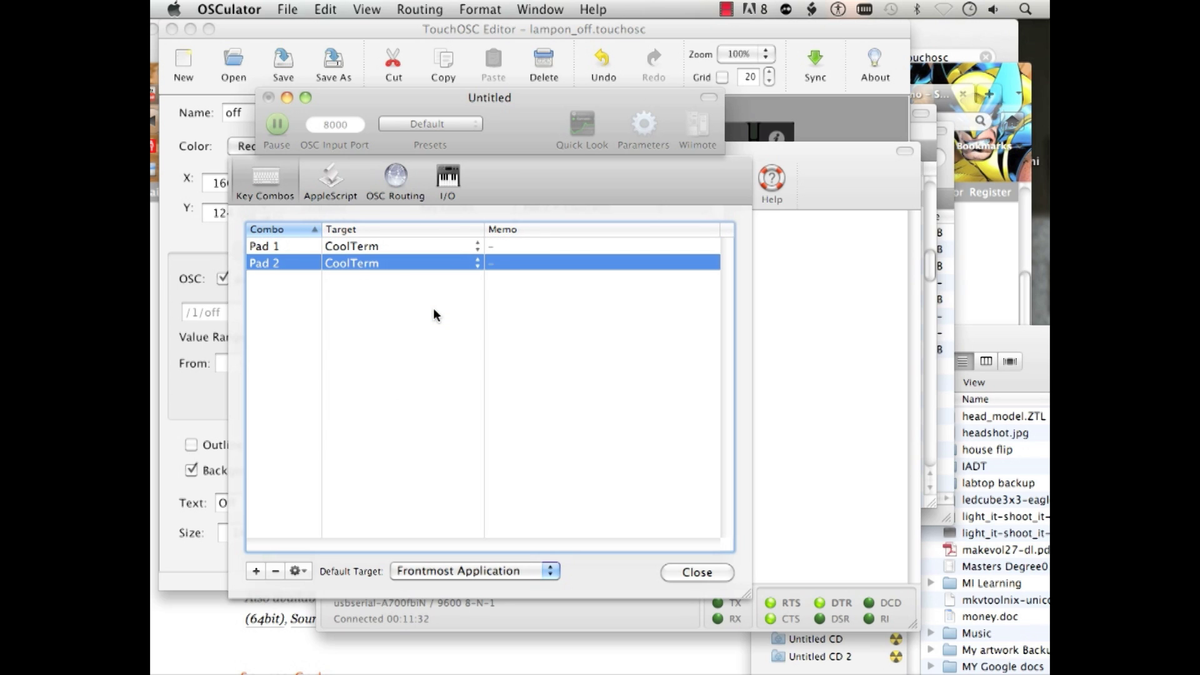
Give Pad 1 the memo 'on' and Pad 2 the memo 'off'.
left_click(522, 249)
left_click(527, 246)
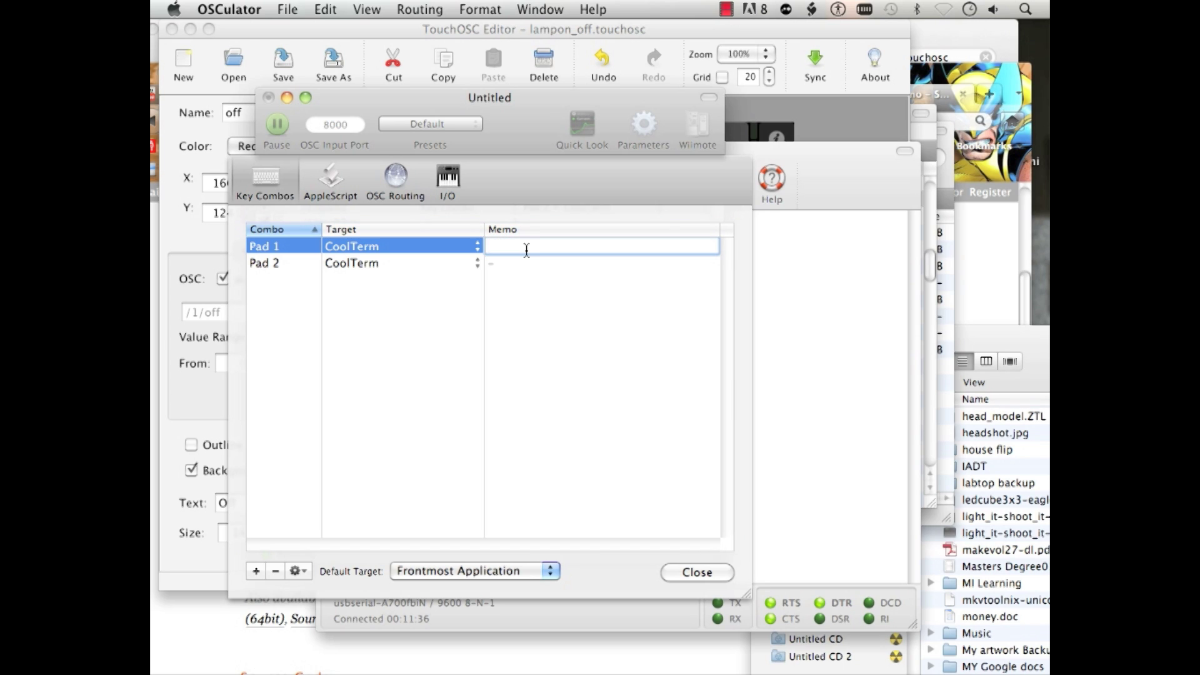
type("on")
key("Return")
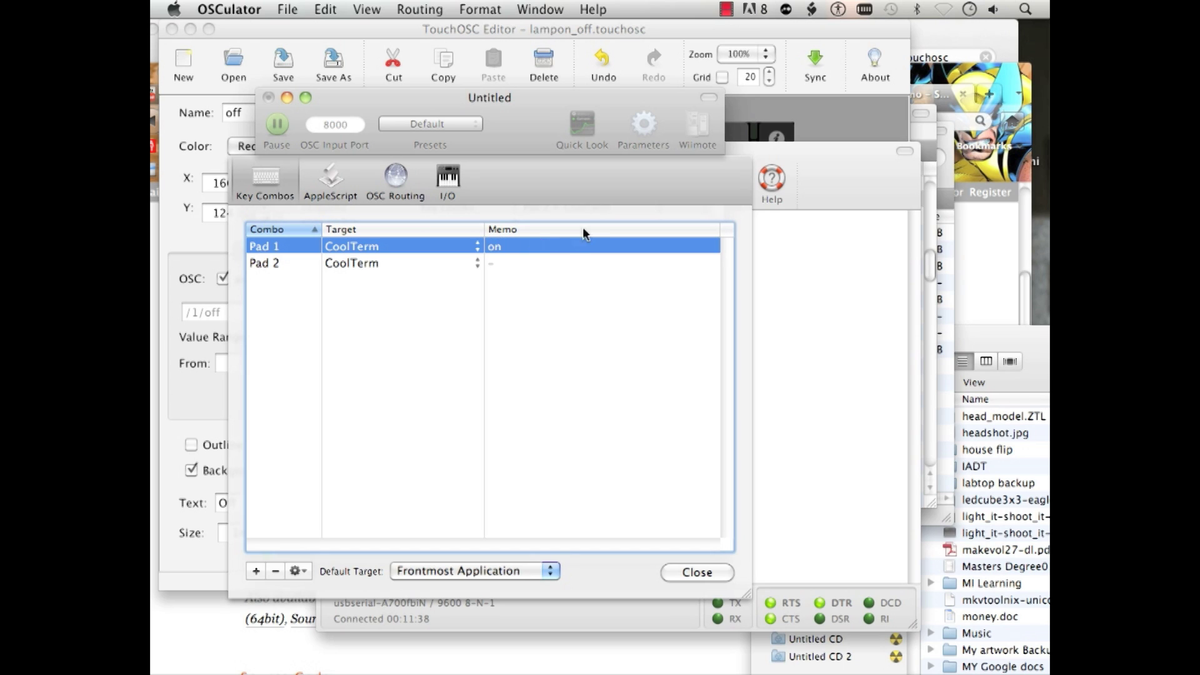
left_click(562, 262)
left_click(563, 262)
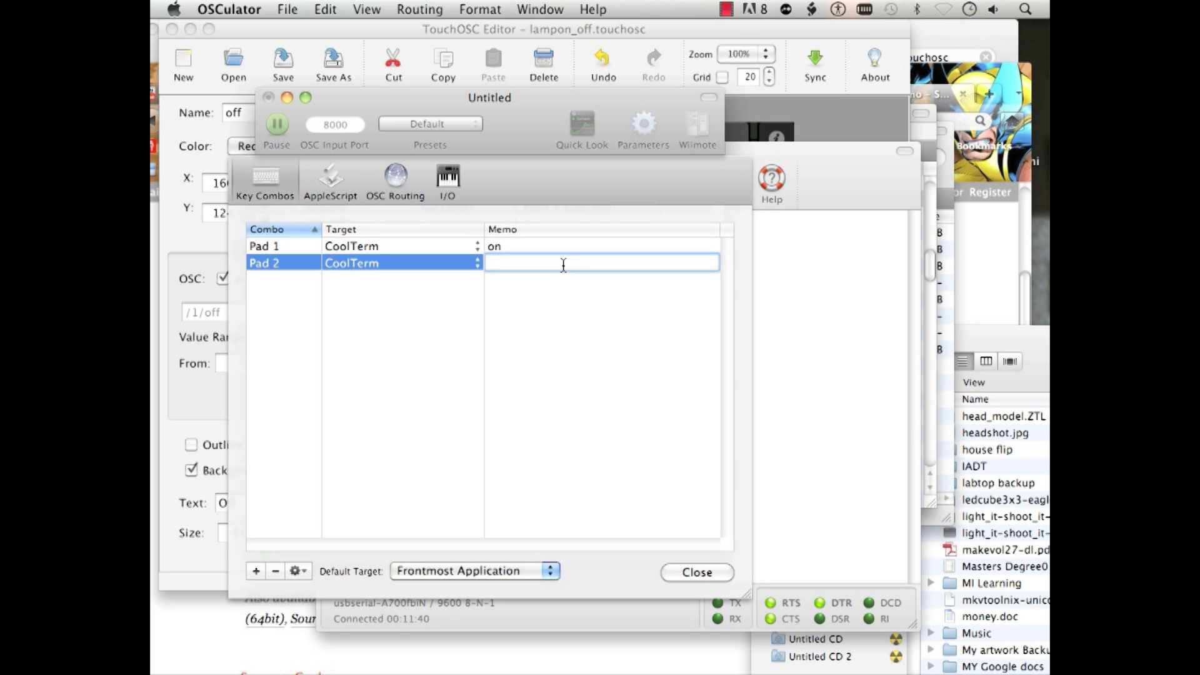
type("off")
Make CoolTerm the default target, keeping it as Pad 1's target.
left_click(559, 578)
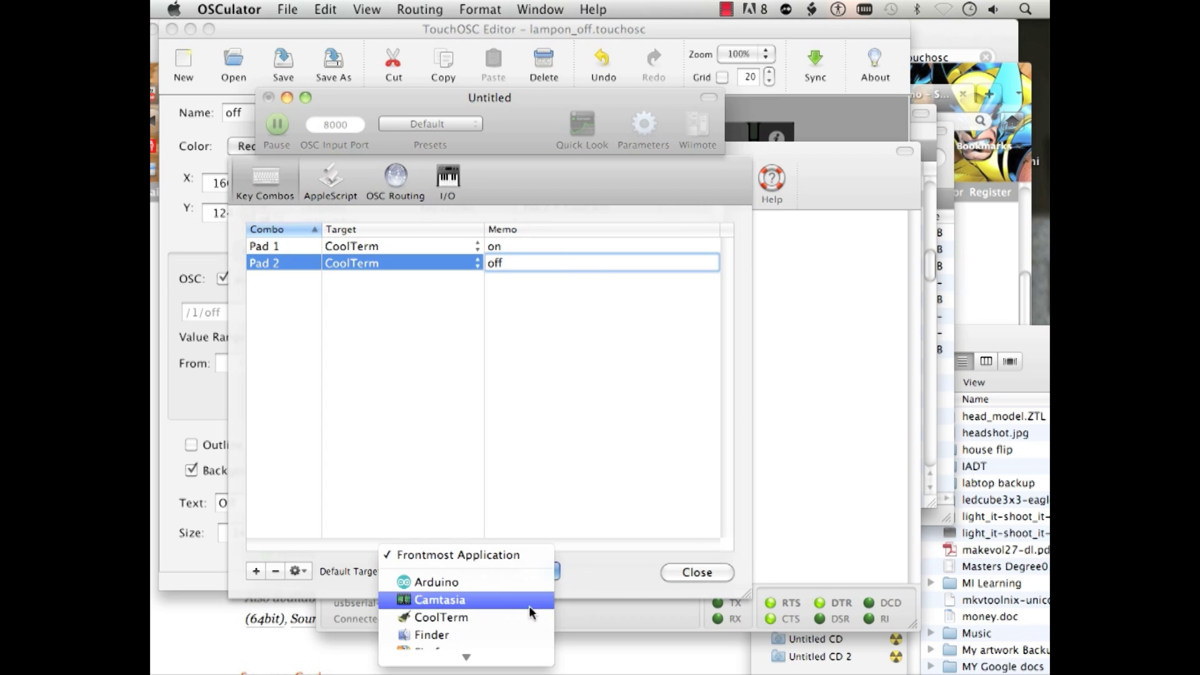
left_click(513, 610)
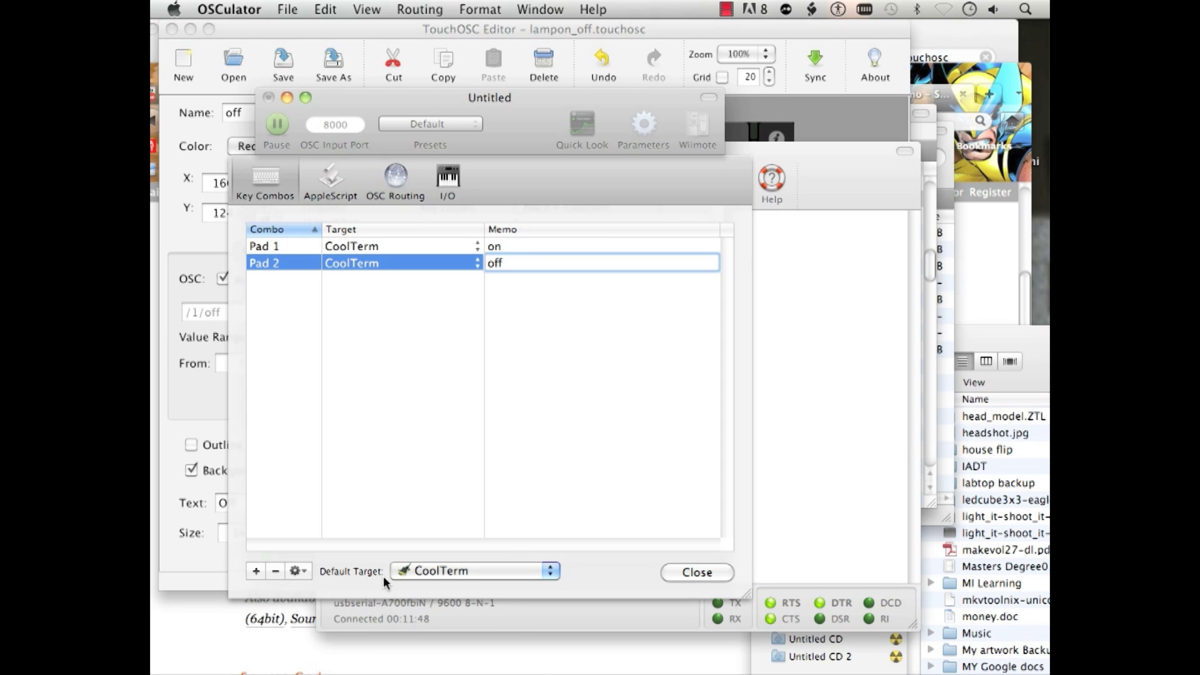
left_click(388, 251)
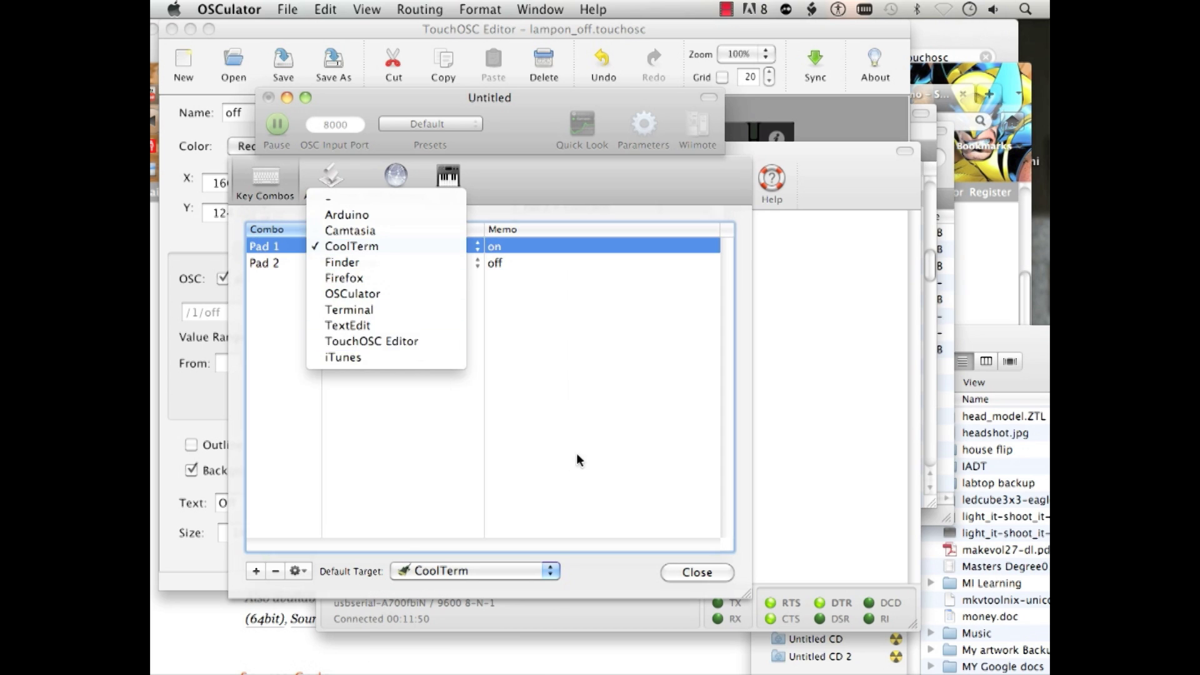
left_click(388, 249)
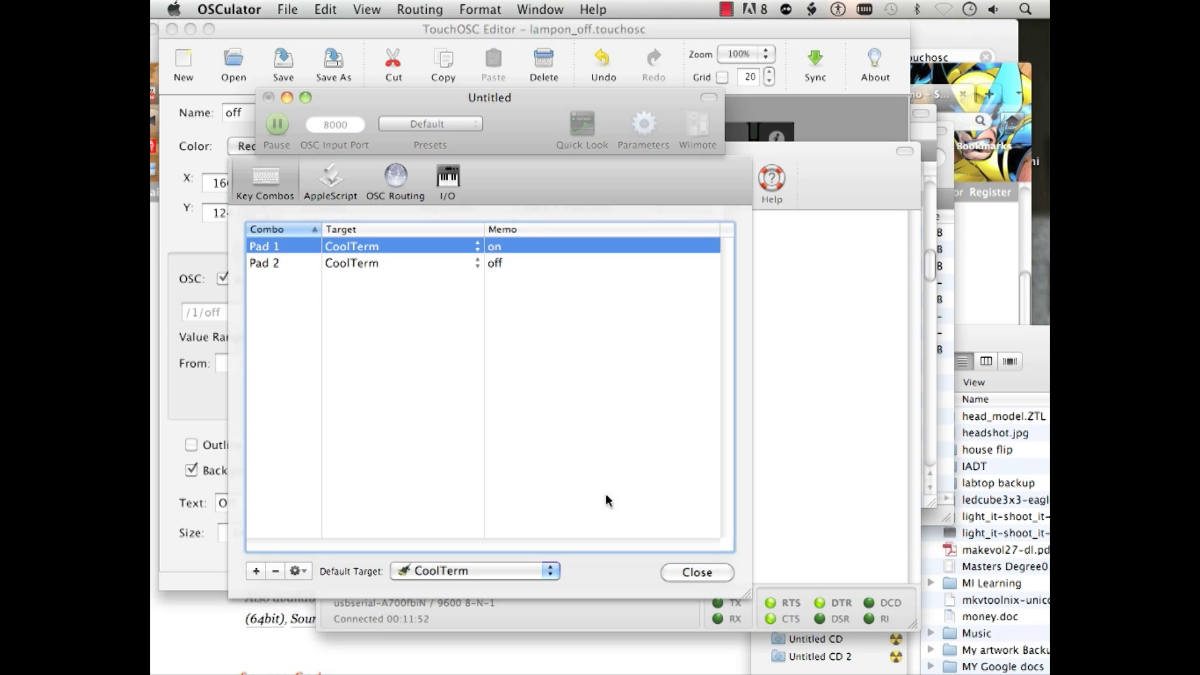
Close the Key Combos sheet and assign the 'Pad 1 on → CoolTerm' combo to /1/push1.
left_click(683, 566)
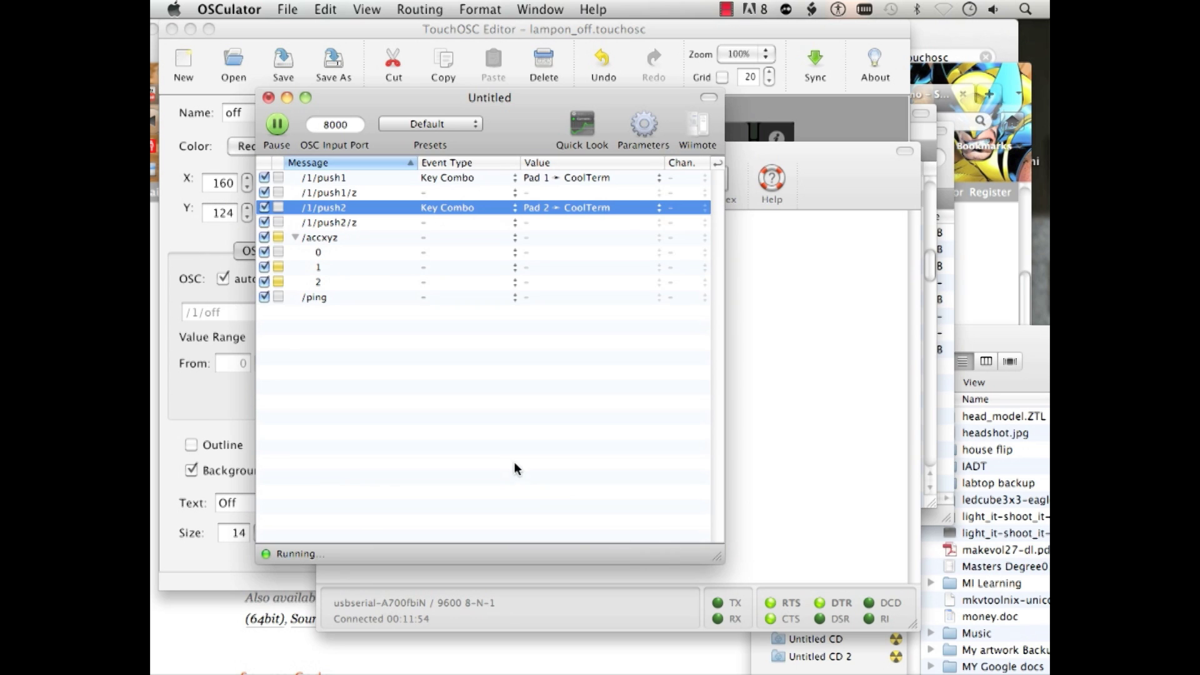
left_click(456, 176)
left_click(343, 178)
left_click(463, 177)
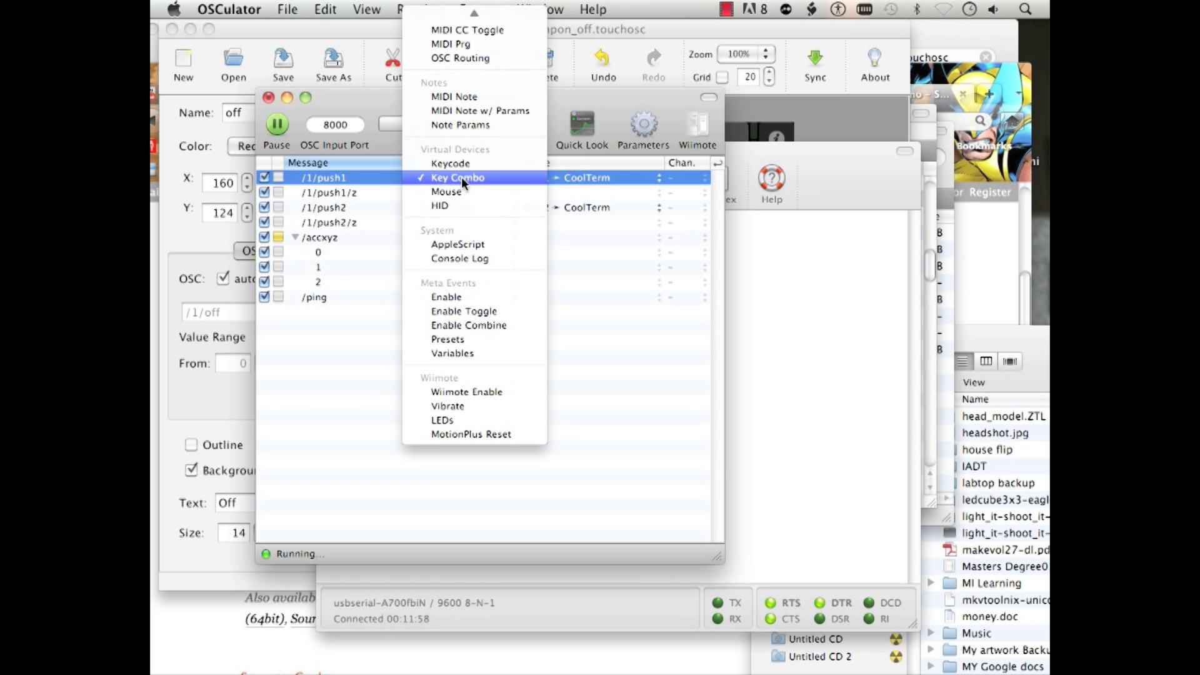
left_click(462, 177)
left_click(572, 178)
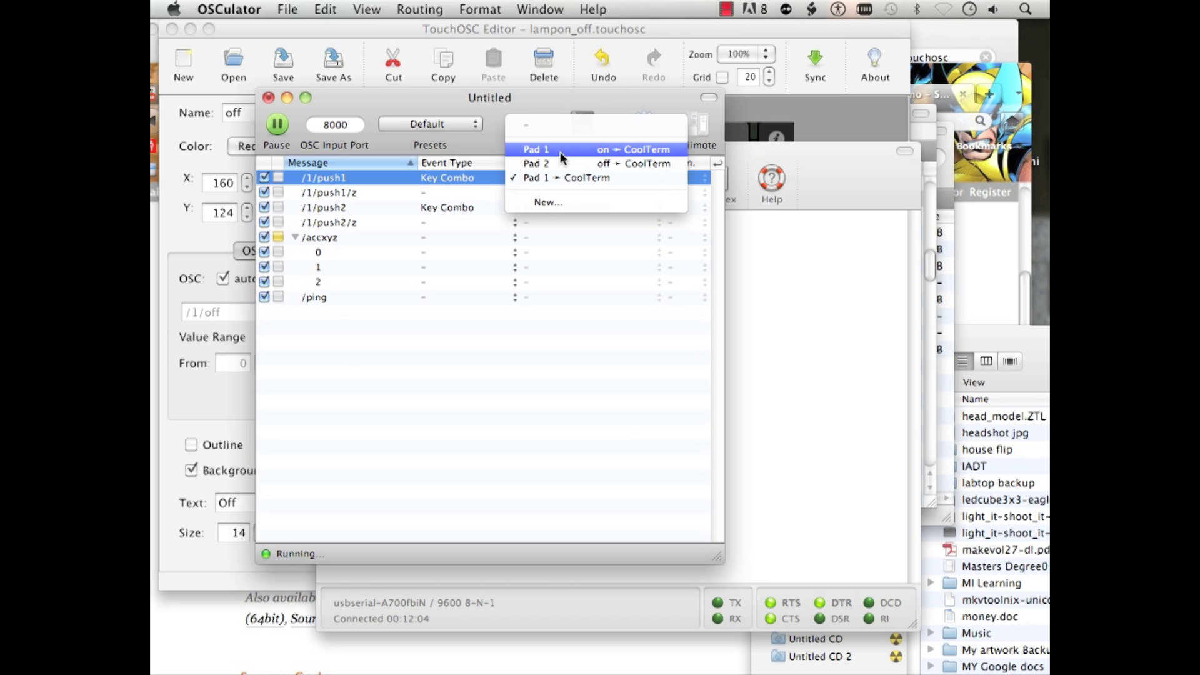
left_click(560, 152)
Assign the 'Pad 2 off → CoolTerm' combo to /1/push2, then bring CoolTerm to front.
left_click(560, 207)
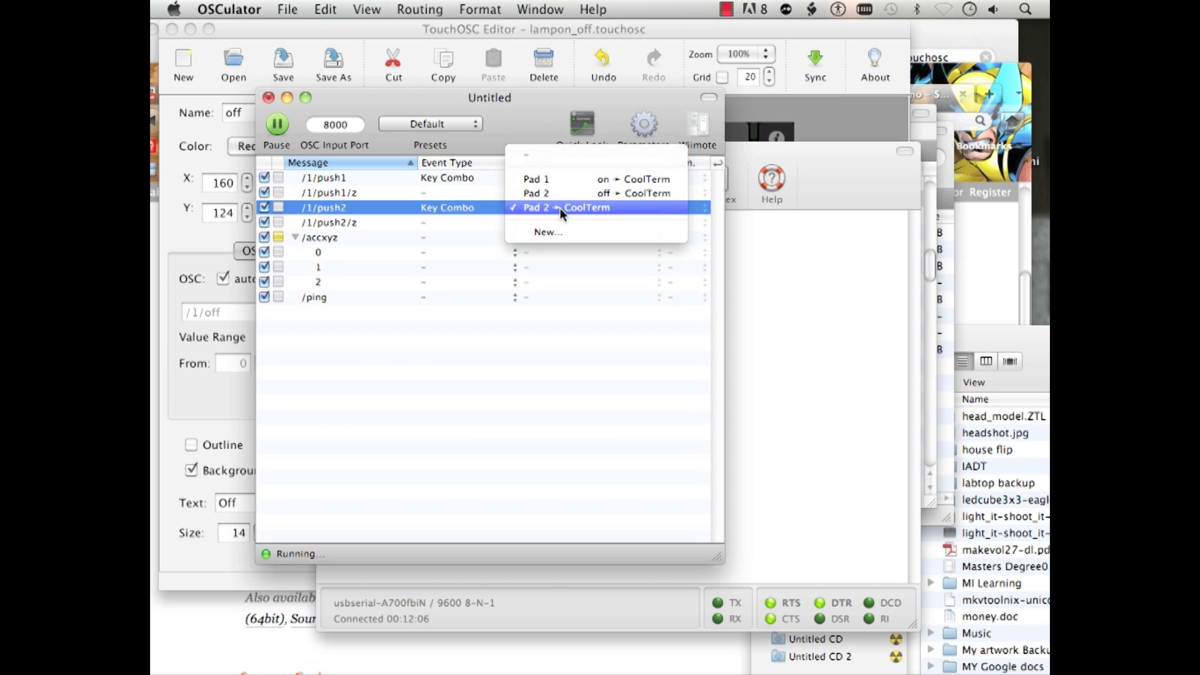
left_click(549, 208)
left_click(549, 209)
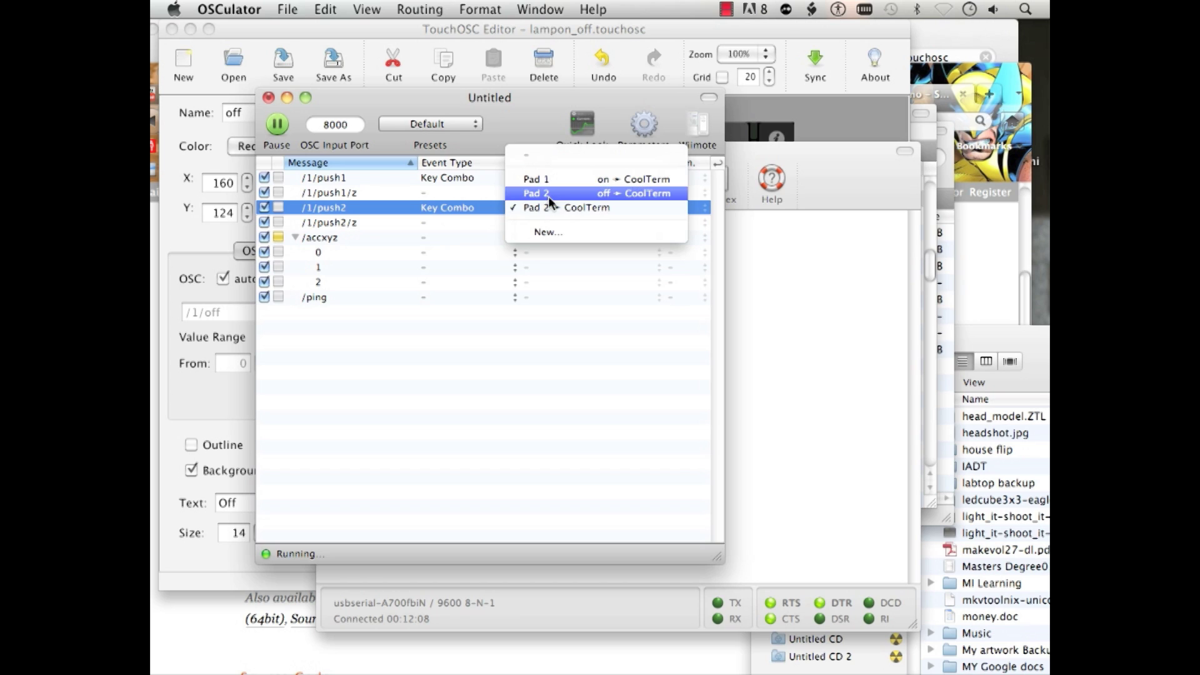
left_click(549, 193)
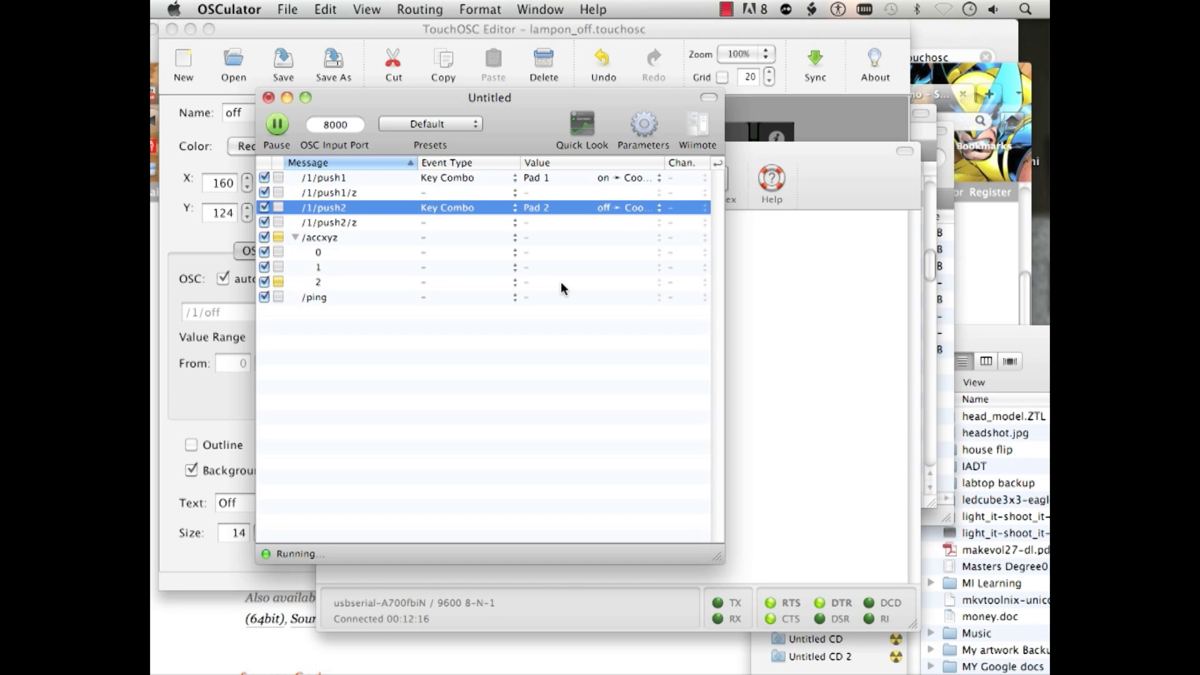
left_click(775, 301)
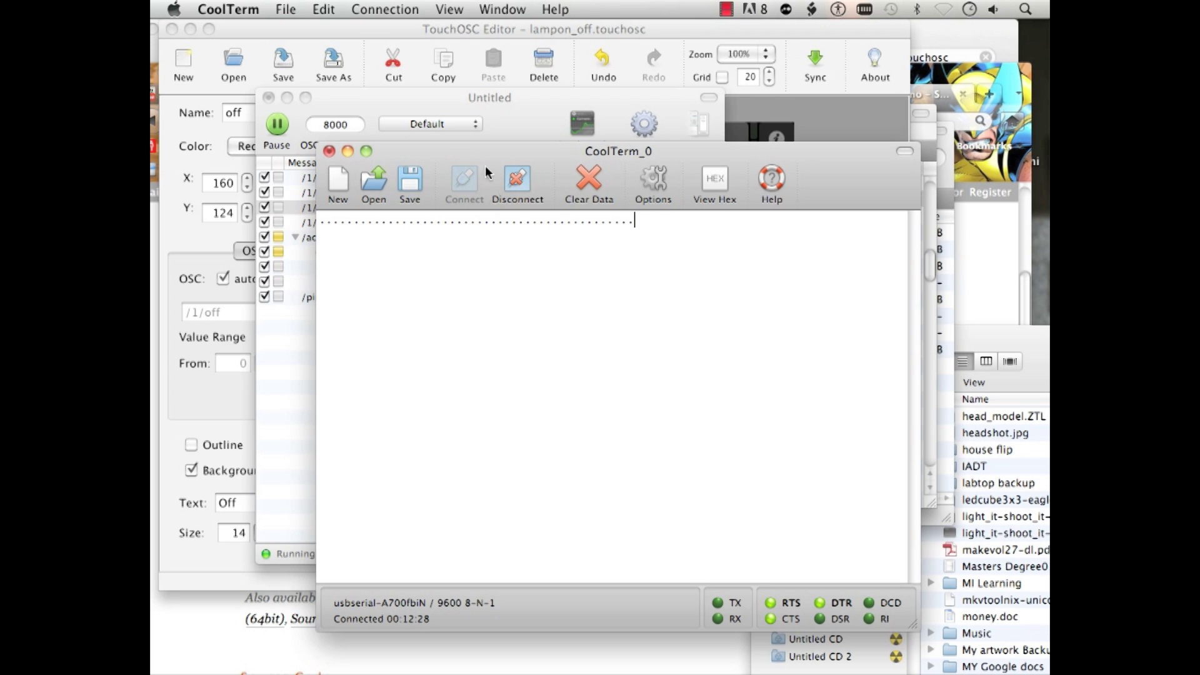
Move CoolTerm aside, select /1/push1 in OSCulator and reopen the key combo parameters.
left_click_drag(480, 151, 595, 198)
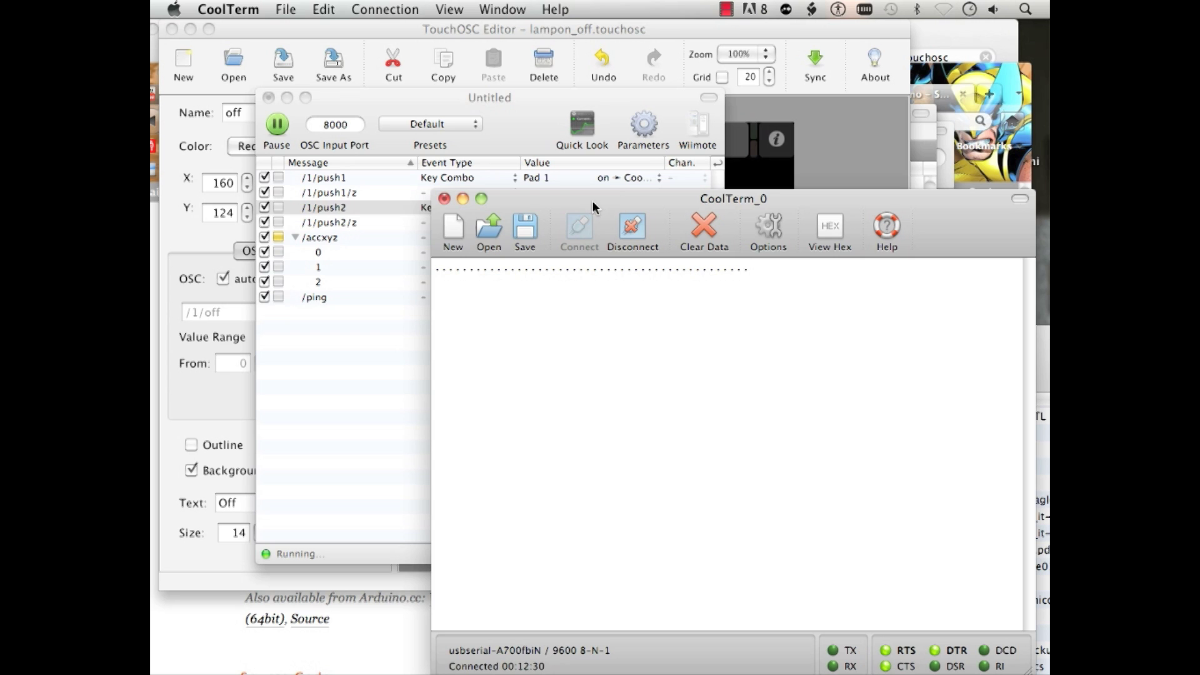
left_click(520, 103)
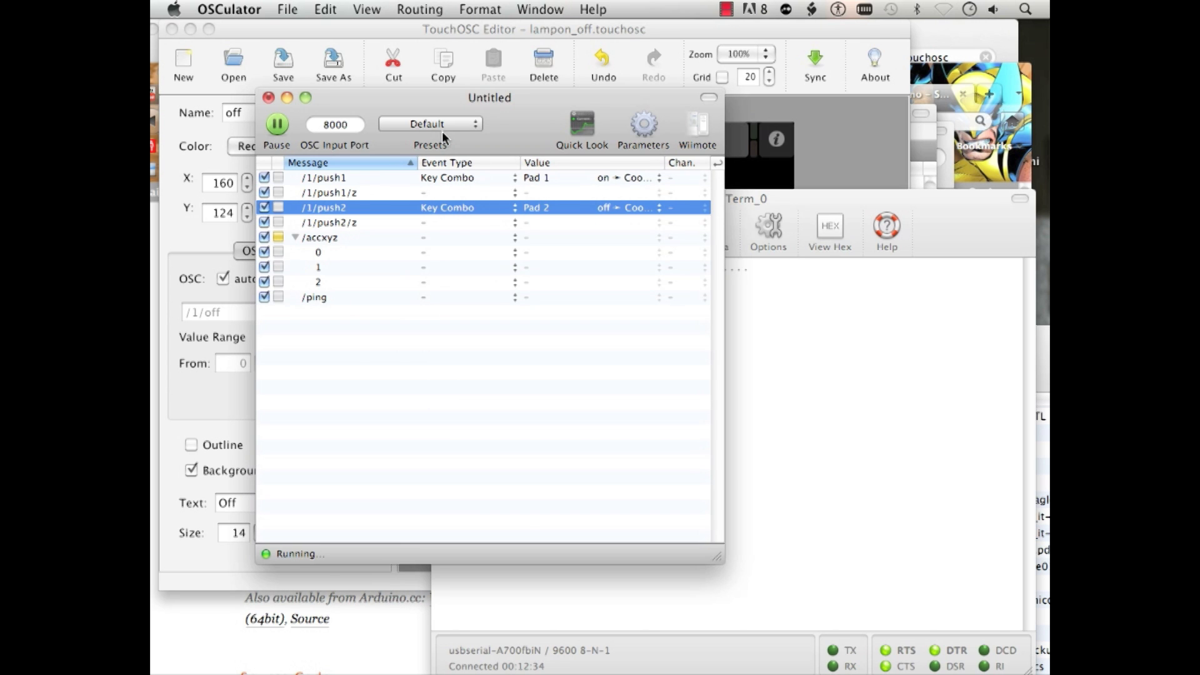
left_click(345, 178)
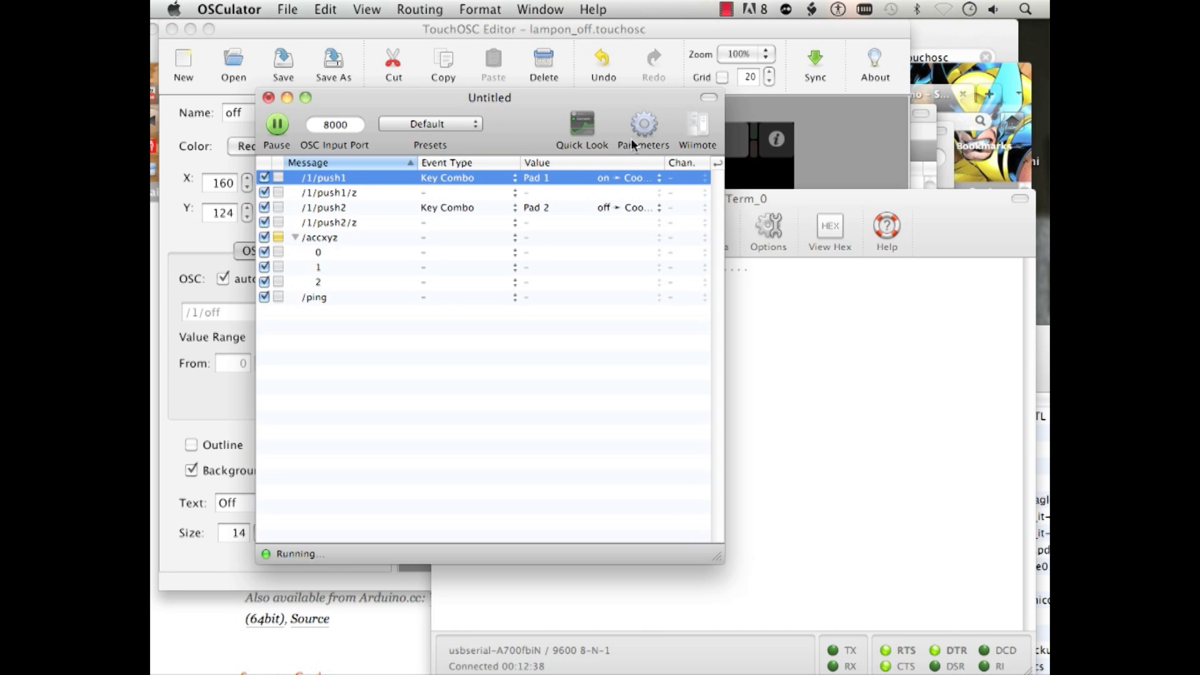
left_click(643, 126)
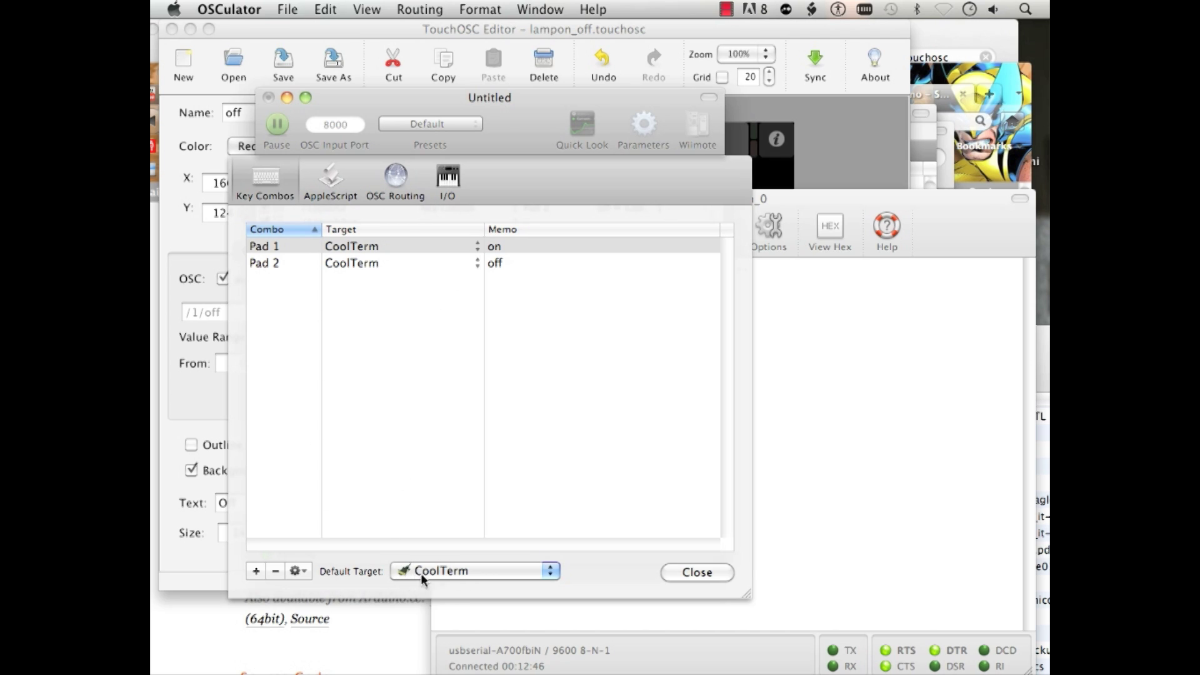
left_click(298, 568)
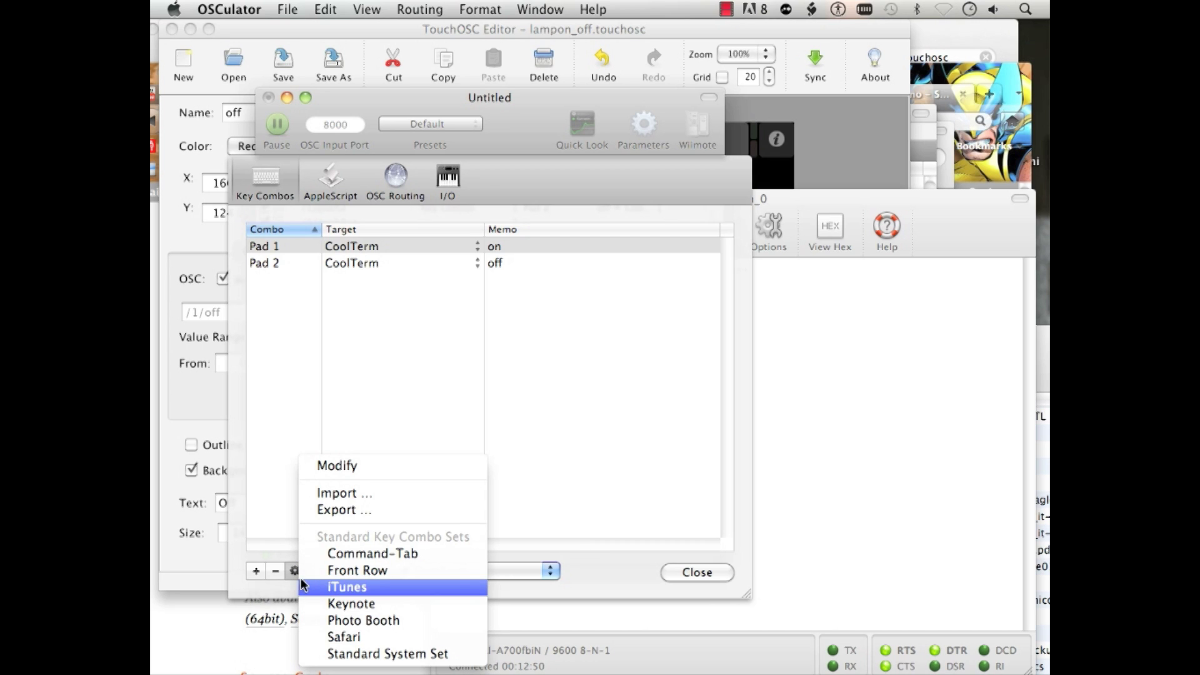
left_click(262, 512)
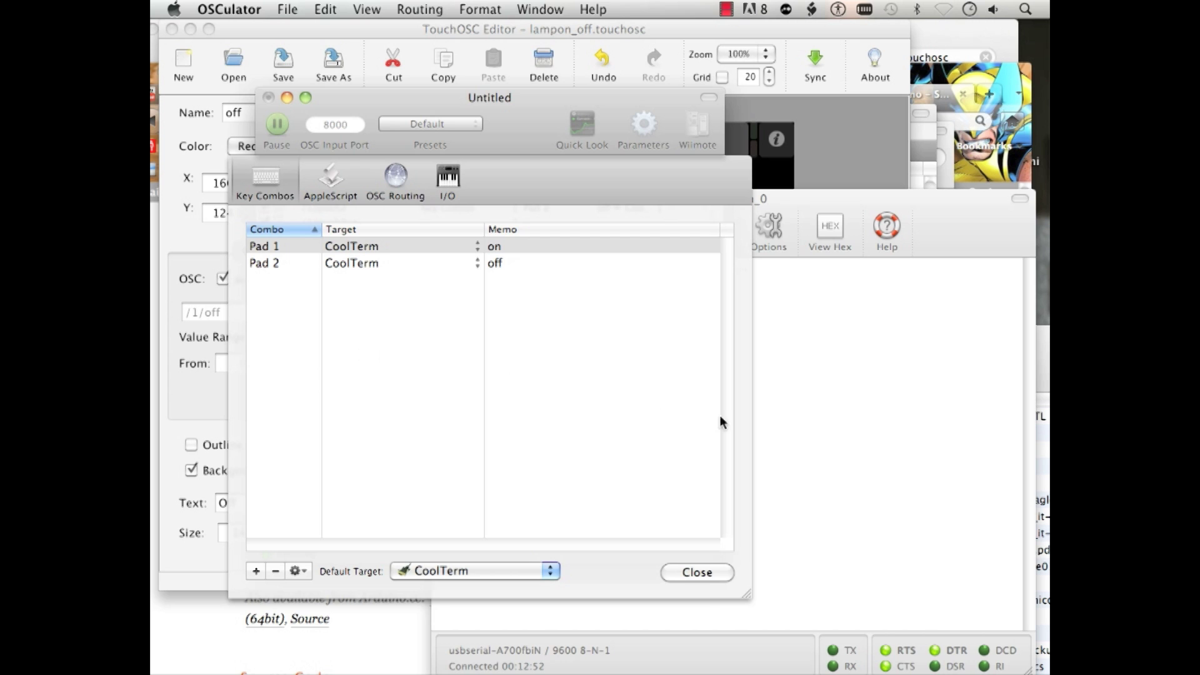
left_click(818, 419)
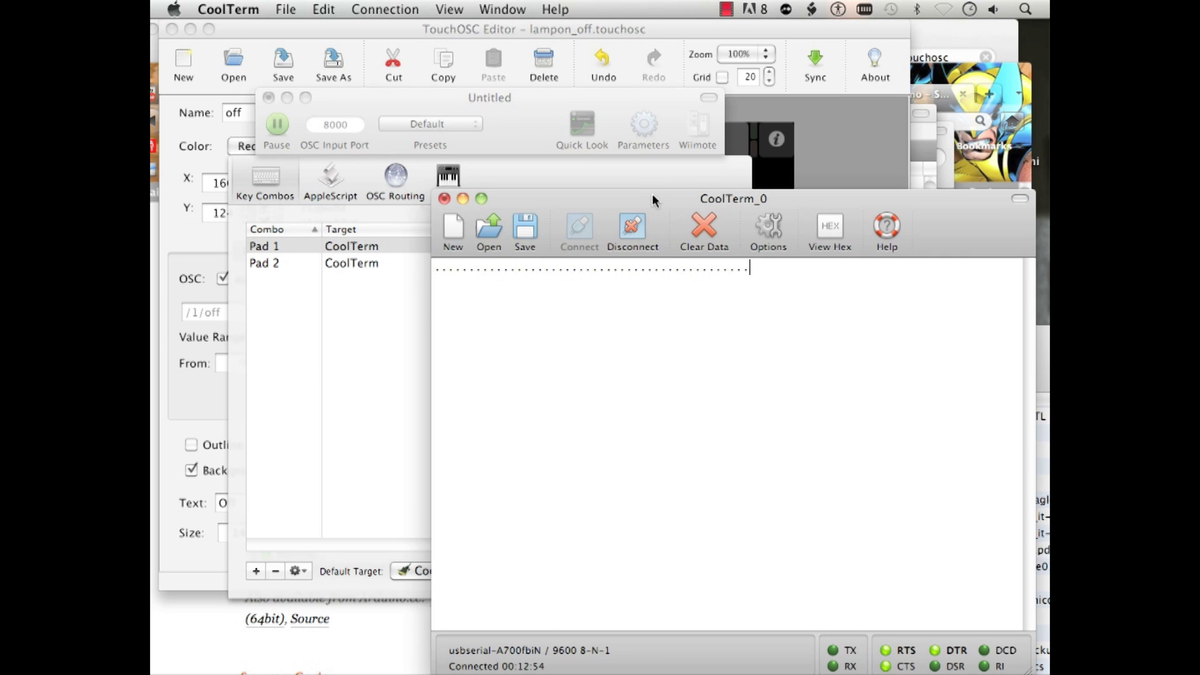
left_click_drag(653, 199, 510, 93)
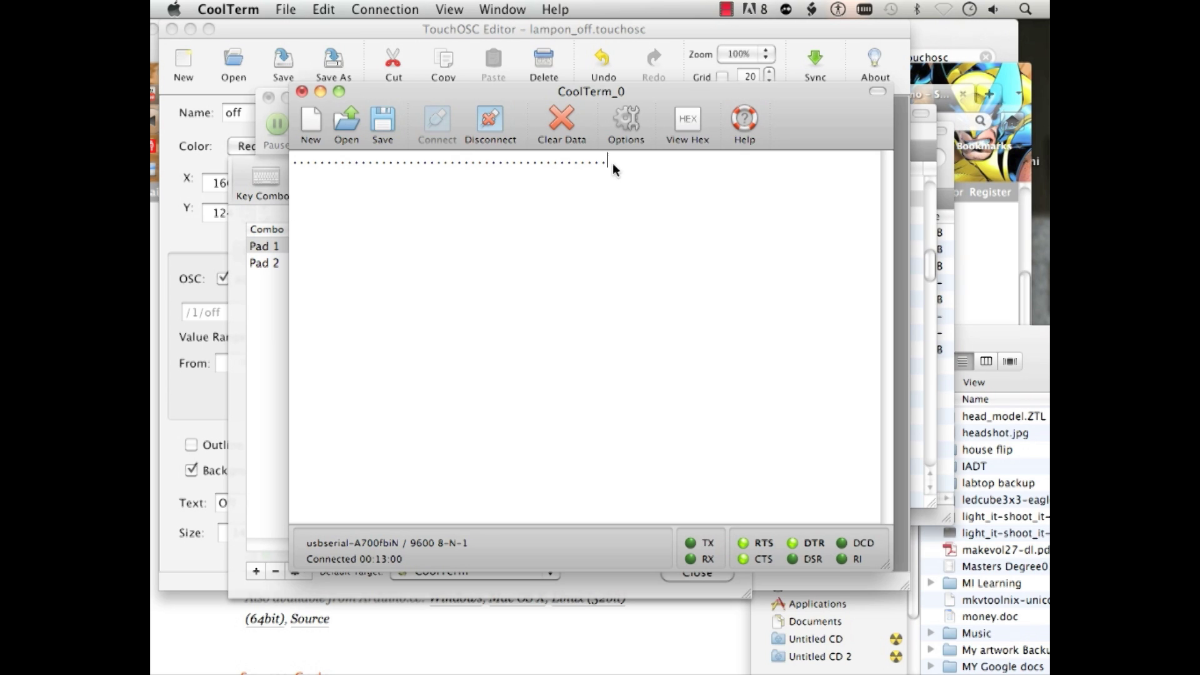
left_click(280, 323)
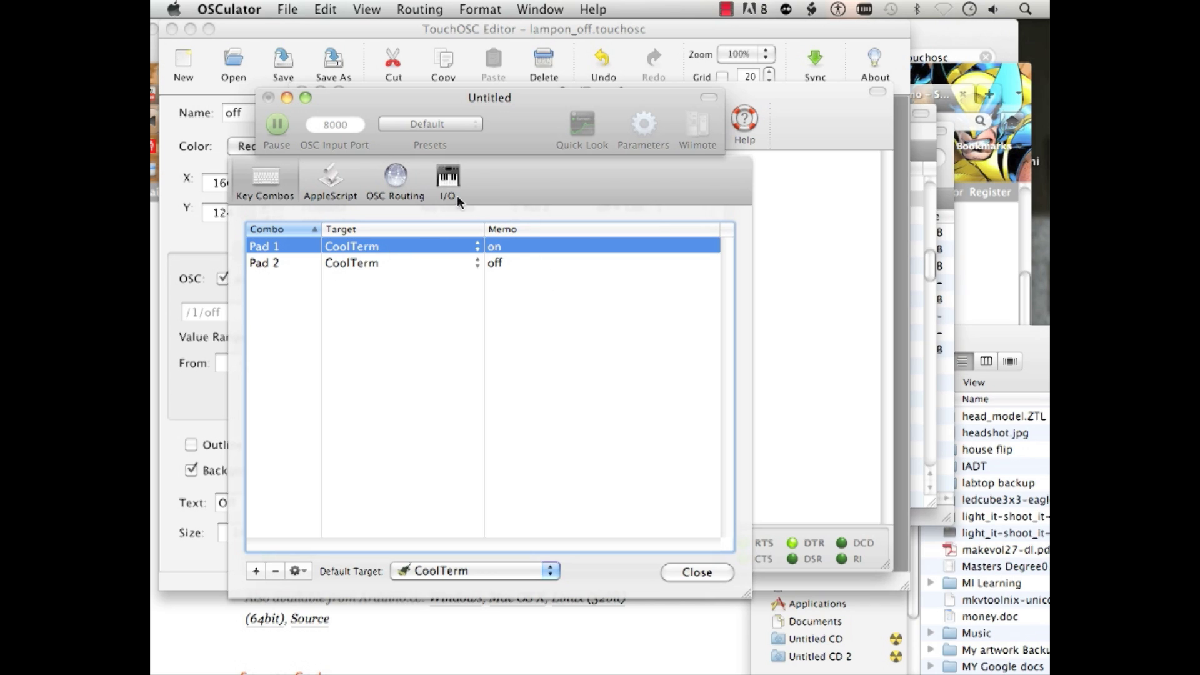
left_click(798, 291)
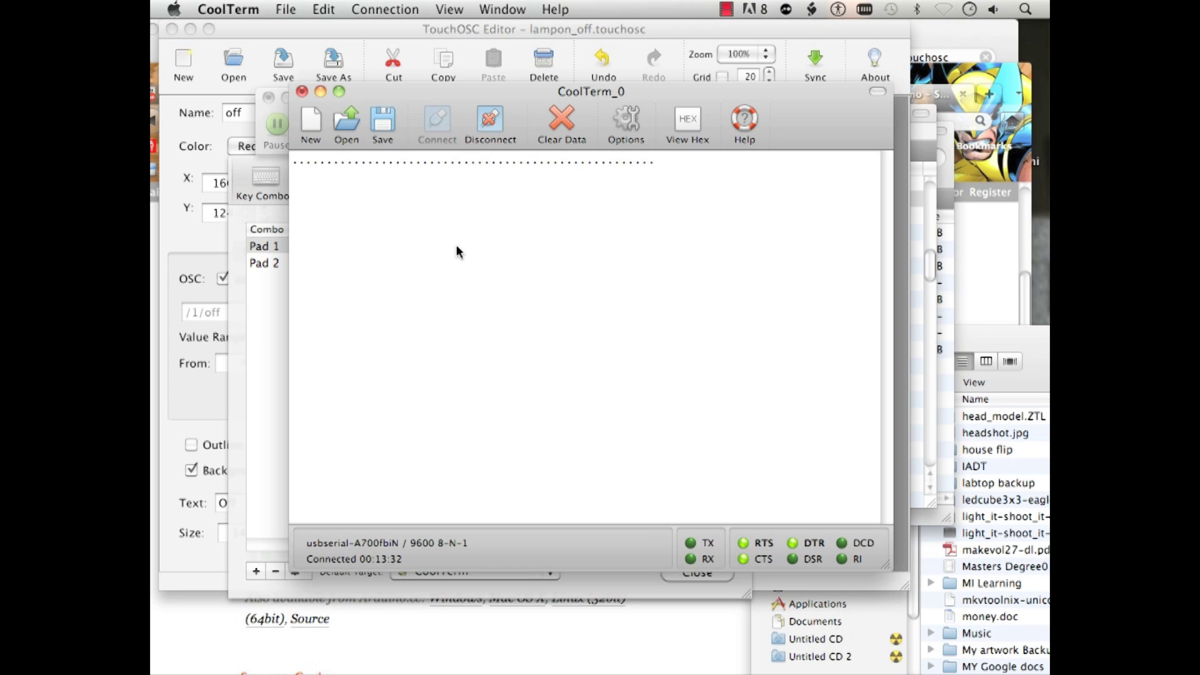
left_click(262, 358)
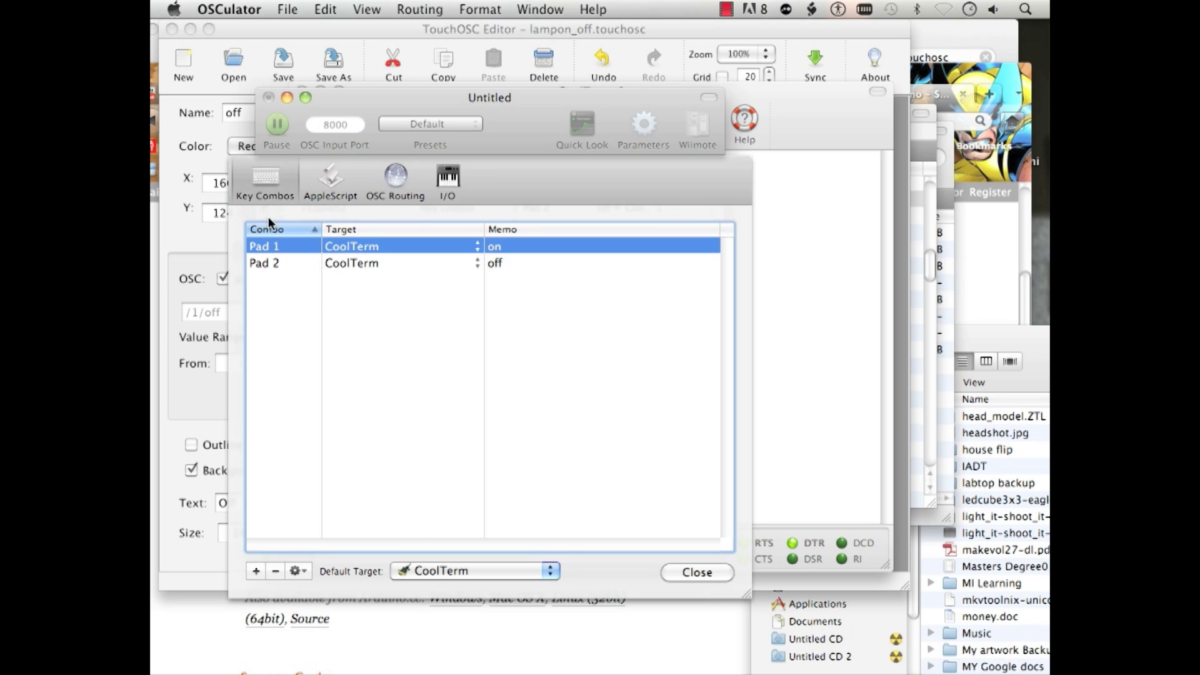
Add a ⌘C key combo with no target application, then close the key combo settings.
left_click(256, 571)
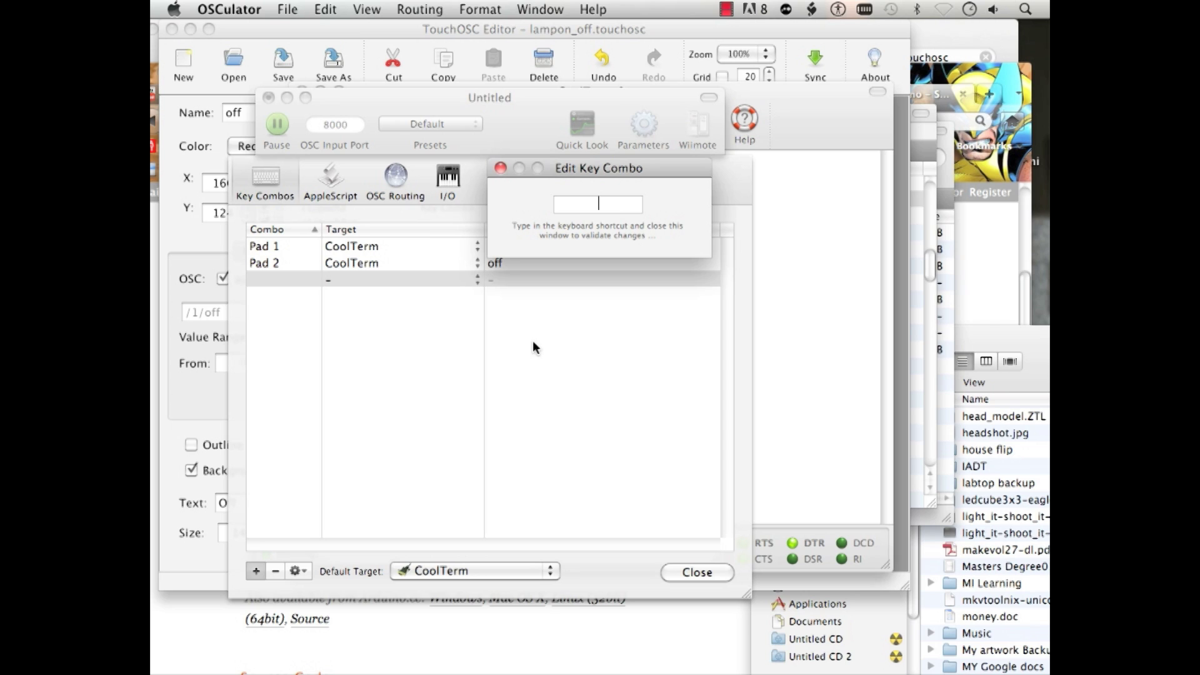
key("super+c")
left_click(500, 167)
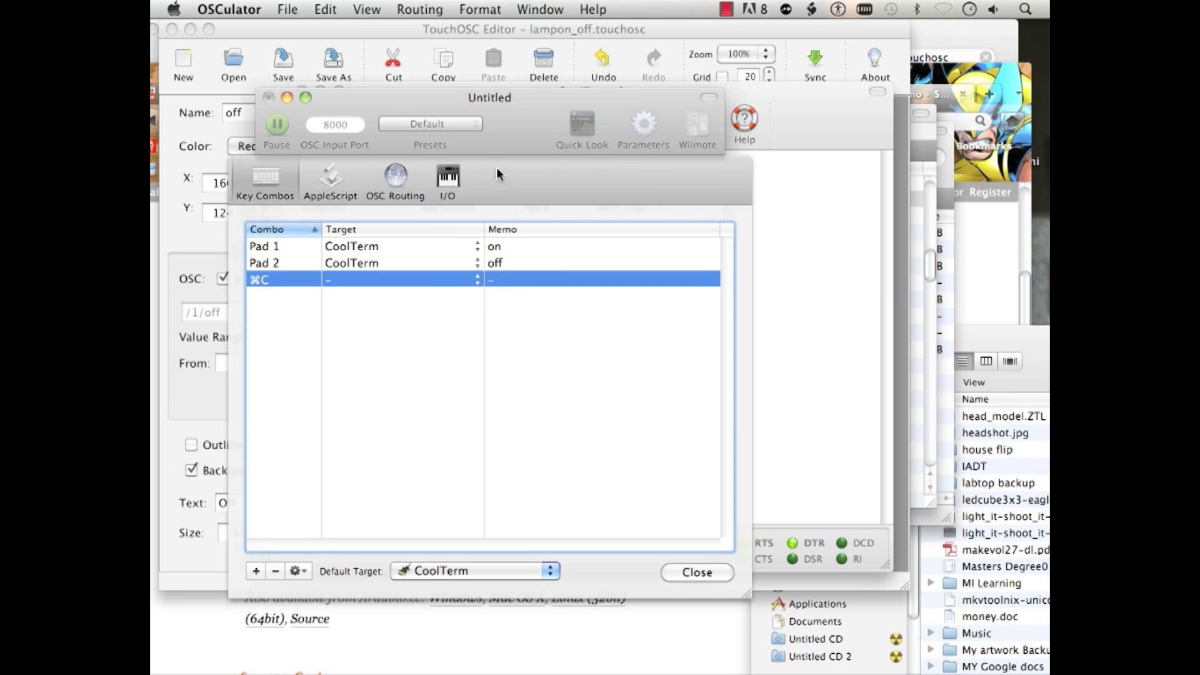
left_click(413, 280)
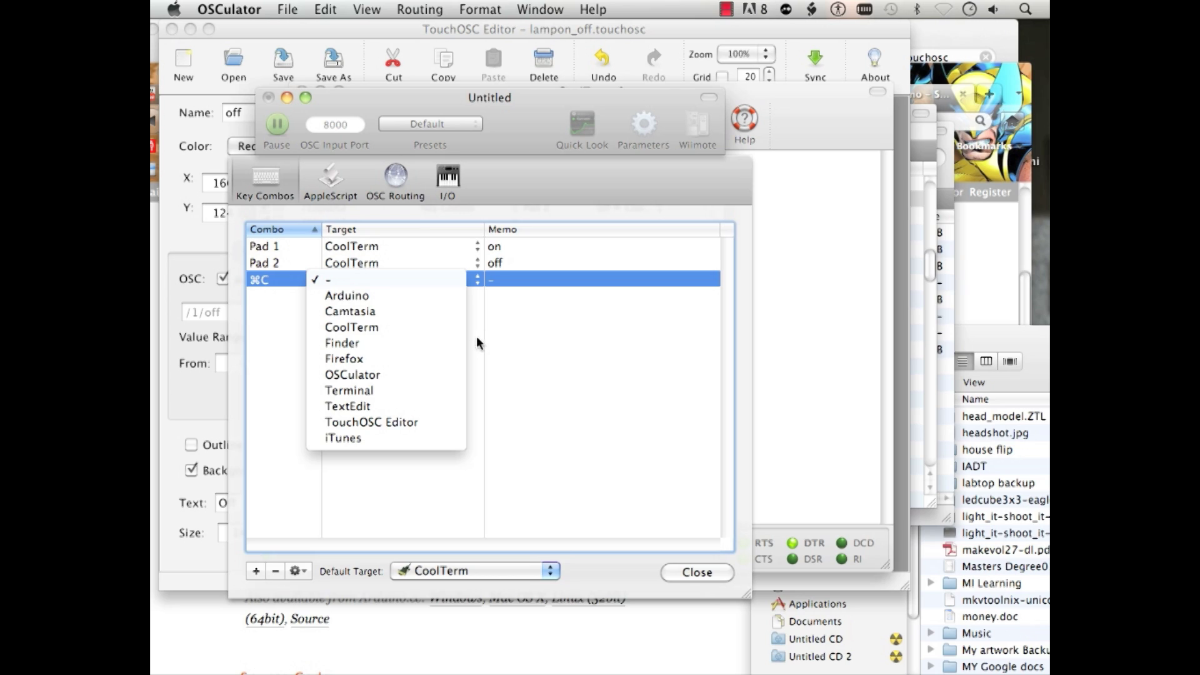
left_click(477, 229)
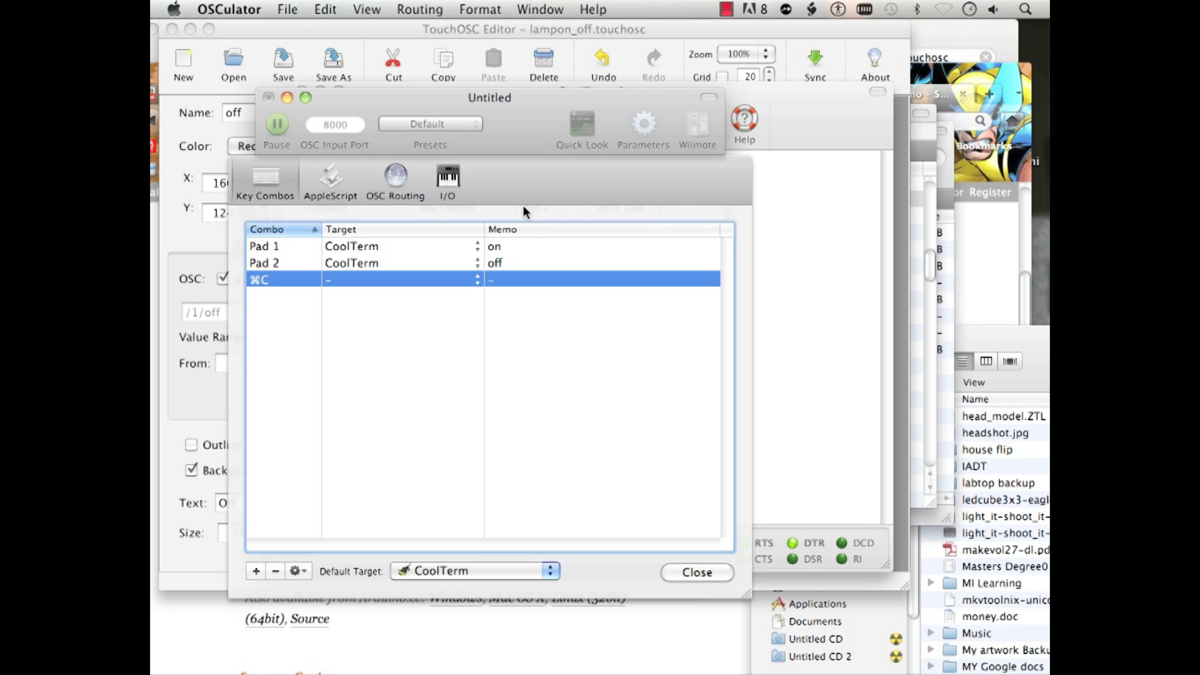
left_click(689, 569)
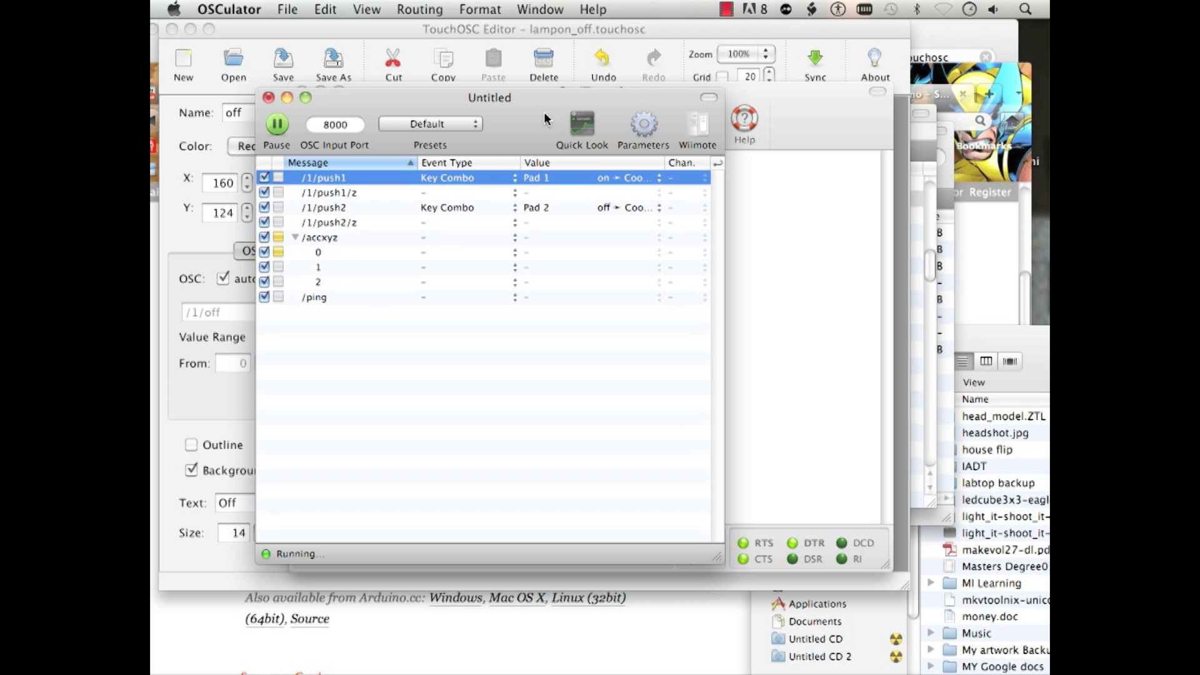
Drag OSCulator's Untitled window down and left to reveal CoolTerm behind it.
left_click_drag(700, 133, 686, 163)
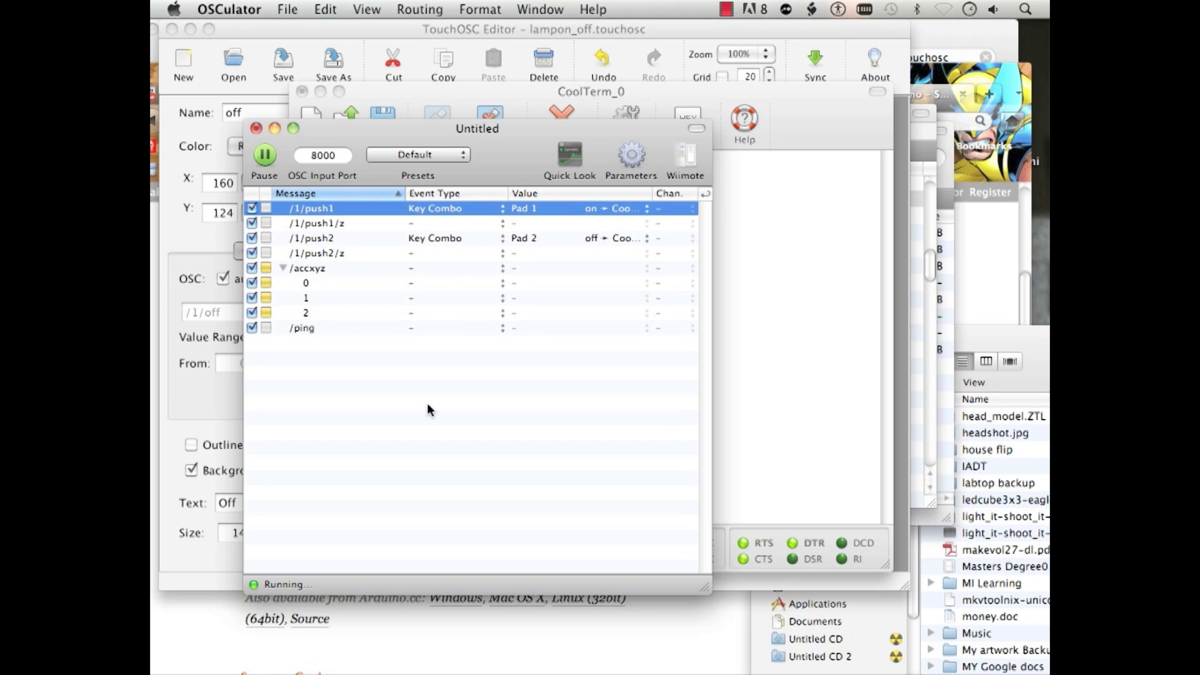